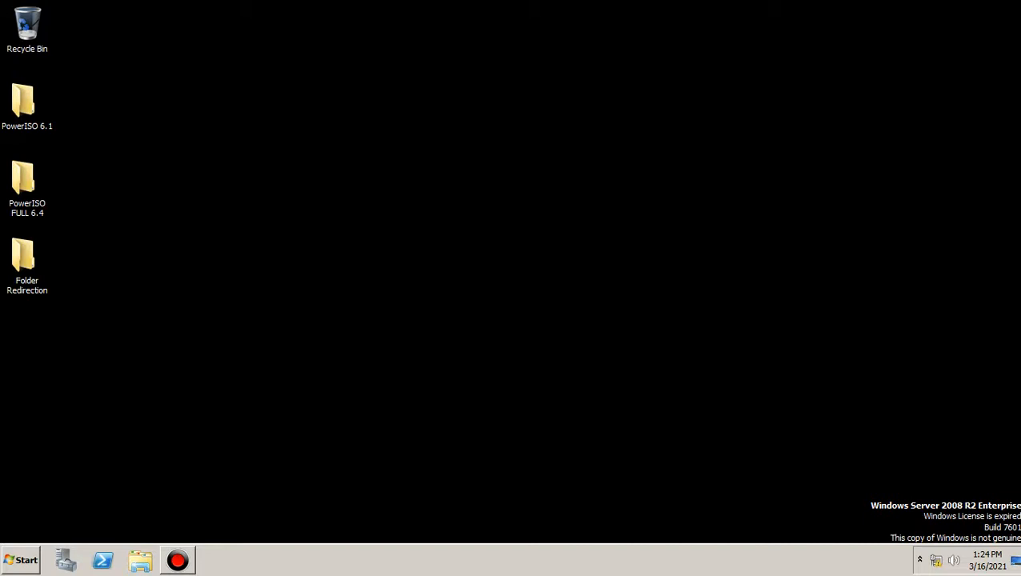
# Open Server Manager, then write the note "SERVER PC" in a new Notepad window and minimize it.
pyautogui.click(67, 558)
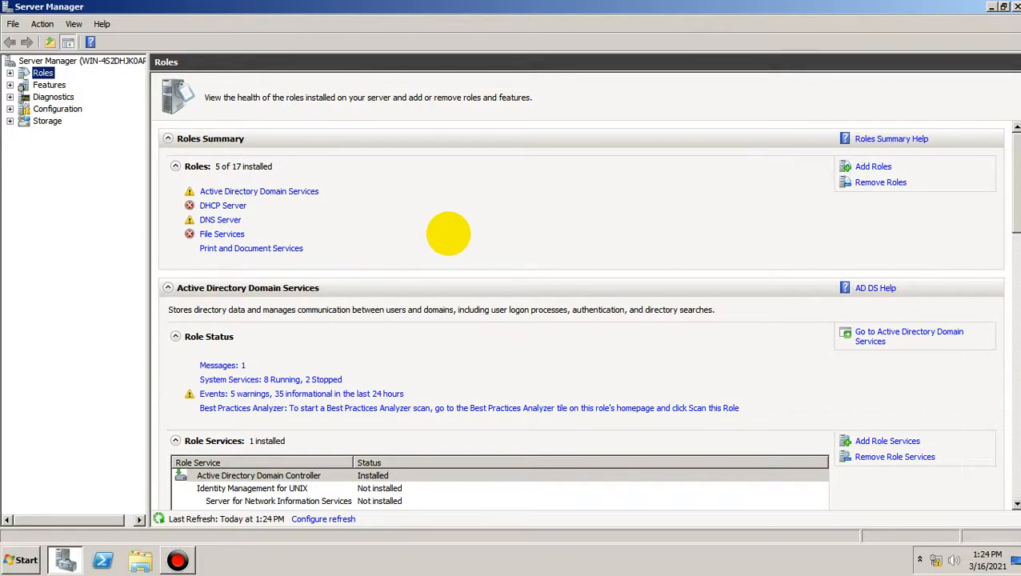
pyautogui.press('super+r')
pyautogui.write('notepad')
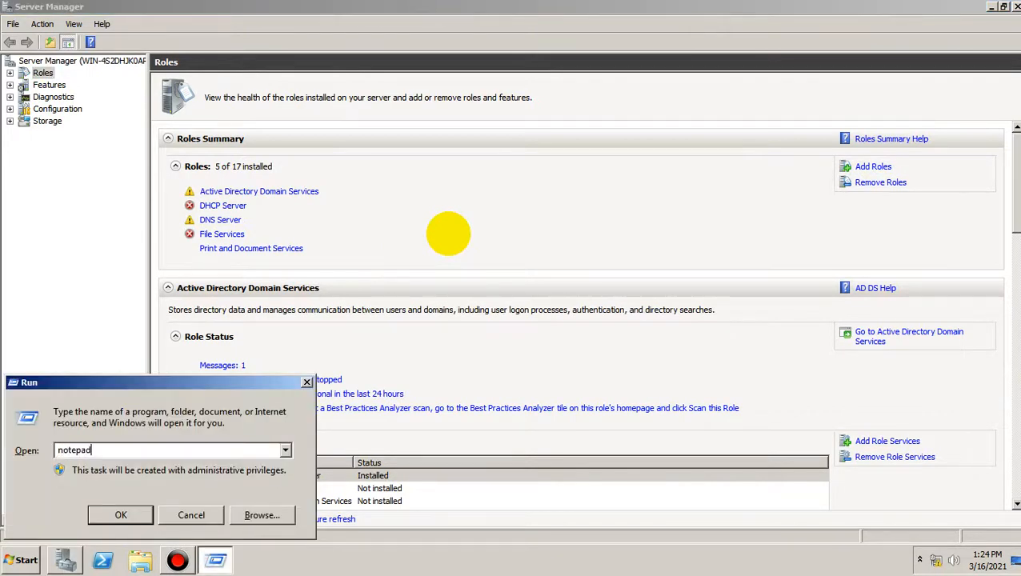
pyautogui.press('Return')
pyautogui.write('SERVER  PC')
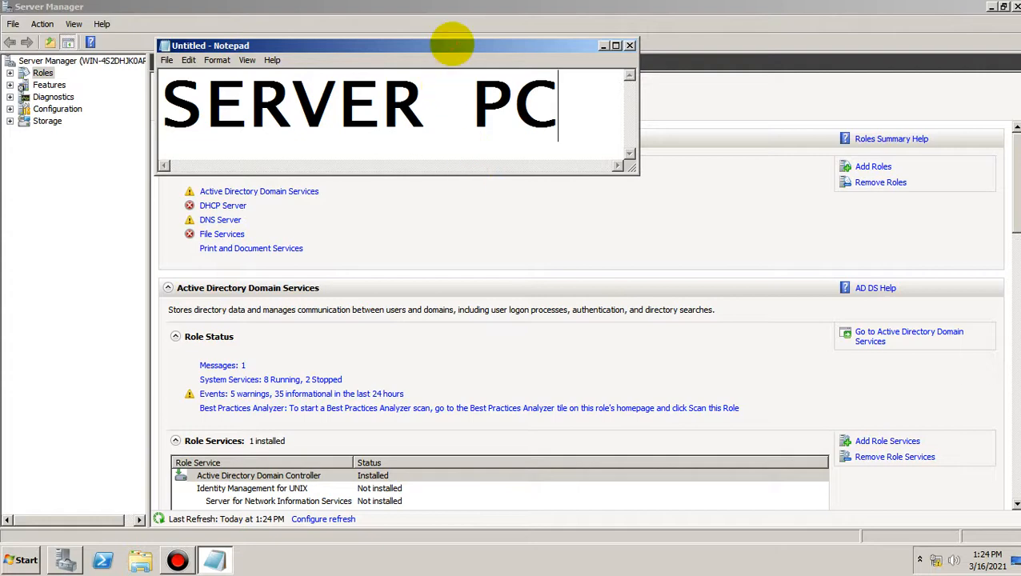
pyautogui.moveTo(449, 48); pyautogui.dragTo(601, 158)
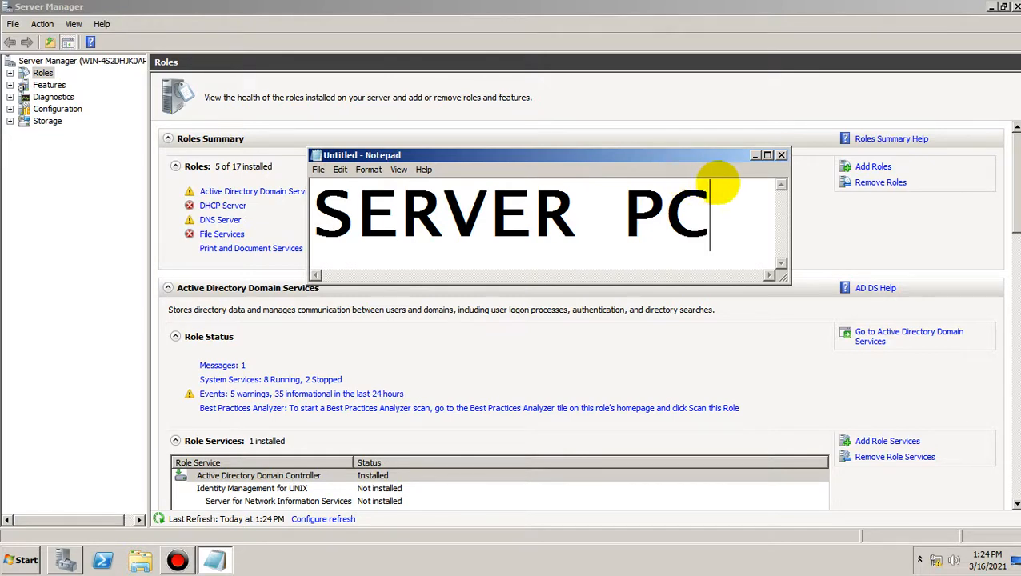
pyautogui.click(754, 155)
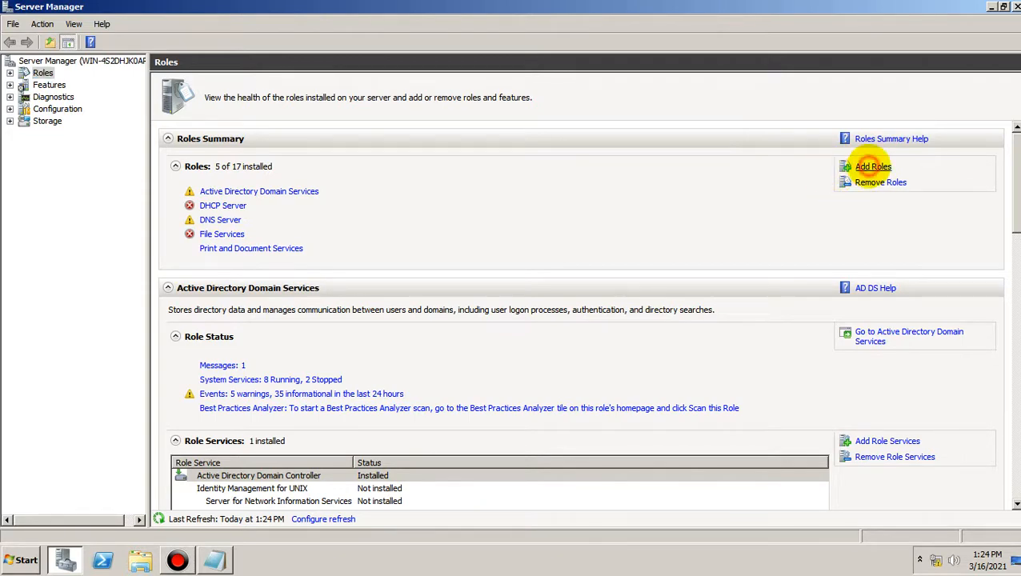
# Start adding a server role, choose Remote Desktop Services, and proceed to its role services.
pyautogui.click(872, 166)
pyautogui.click(627, 464)
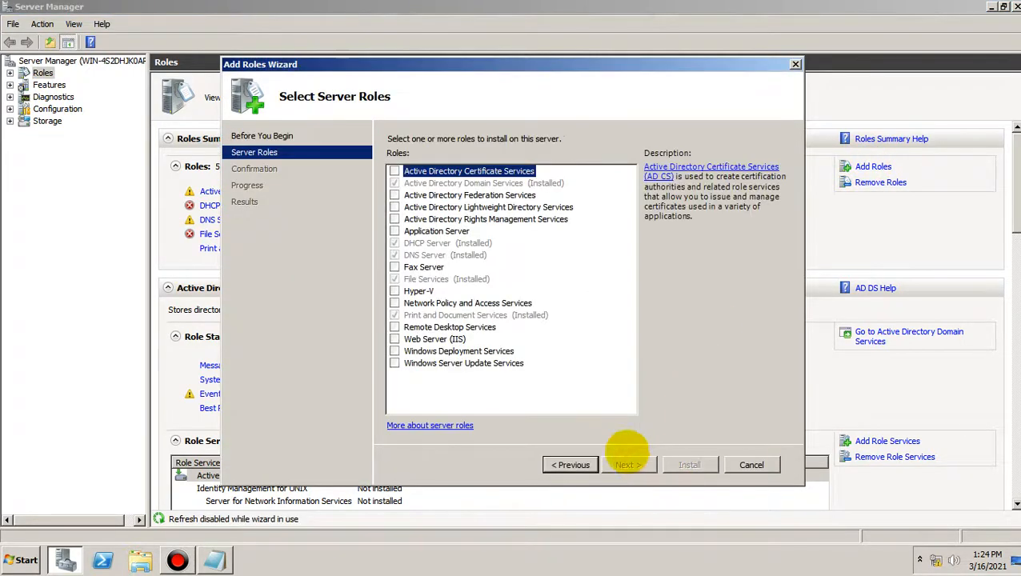
pyautogui.click(394, 326)
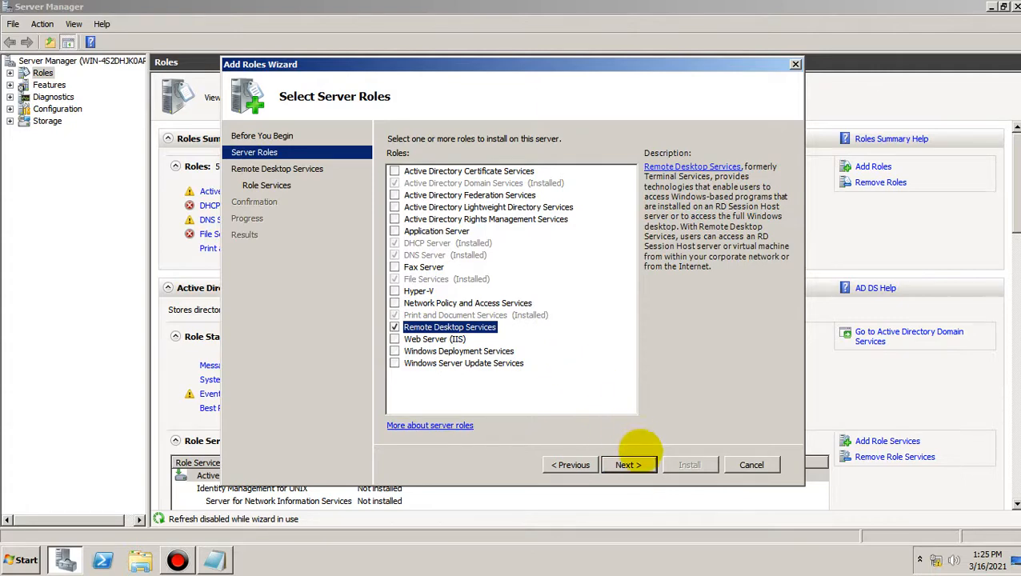
pyautogui.click(629, 464)
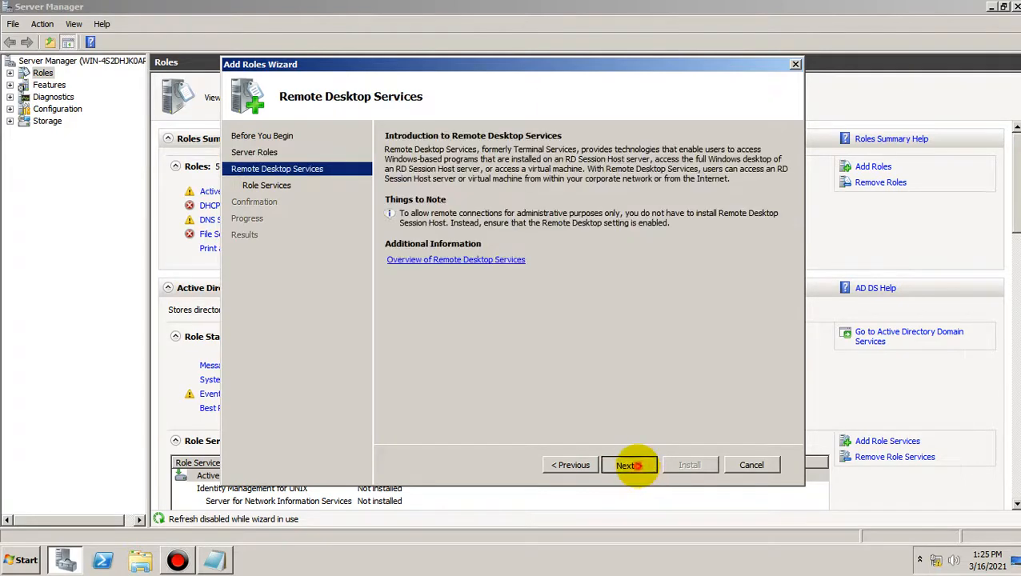
pyautogui.click(629, 464)
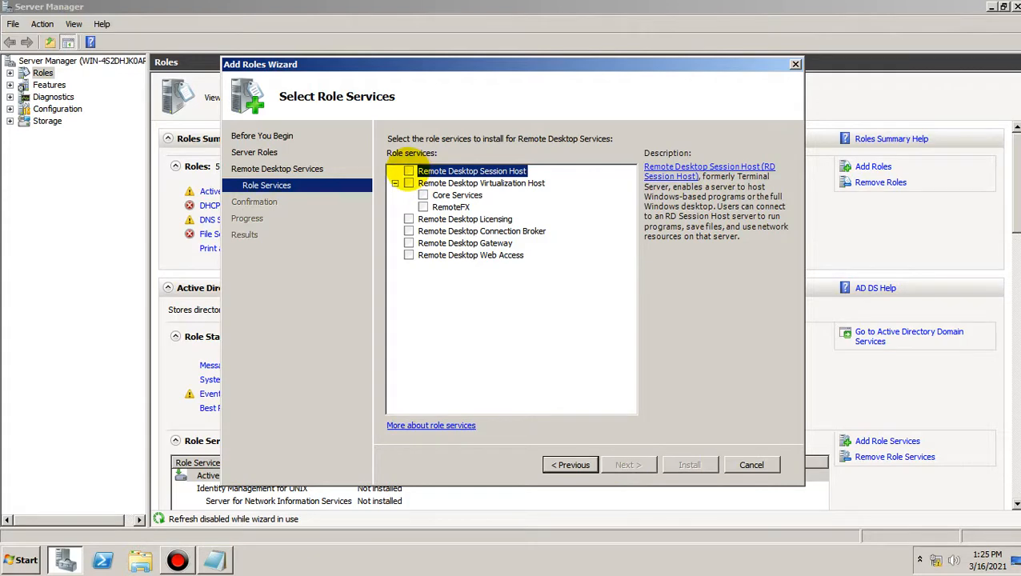
# Select the Remote Desktop Session Host role service and continue past the application compatibility page.
pyautogui.click(408, 171)
pyautogui.click(520, 289)
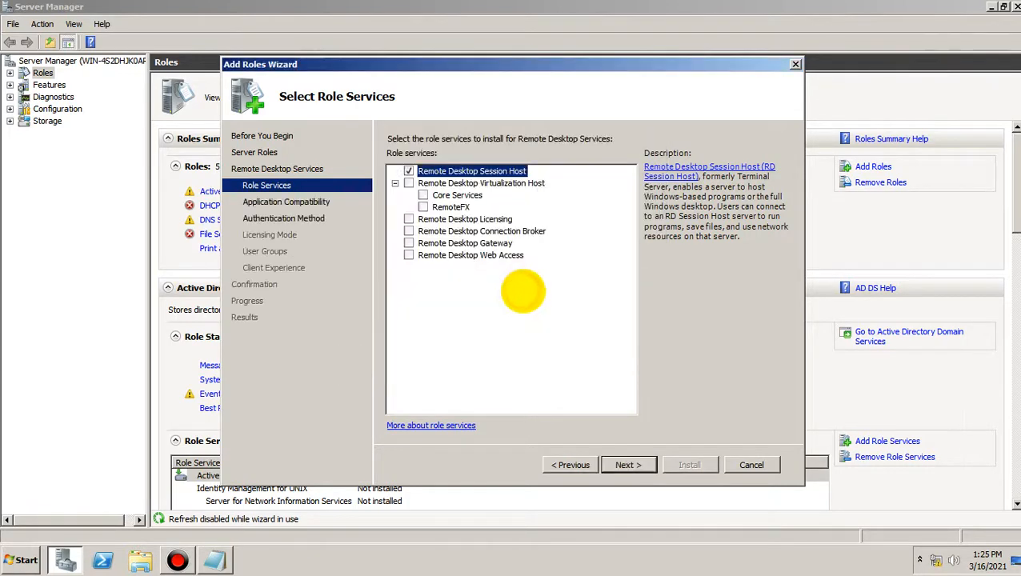
pyautogui.click(627, 464)
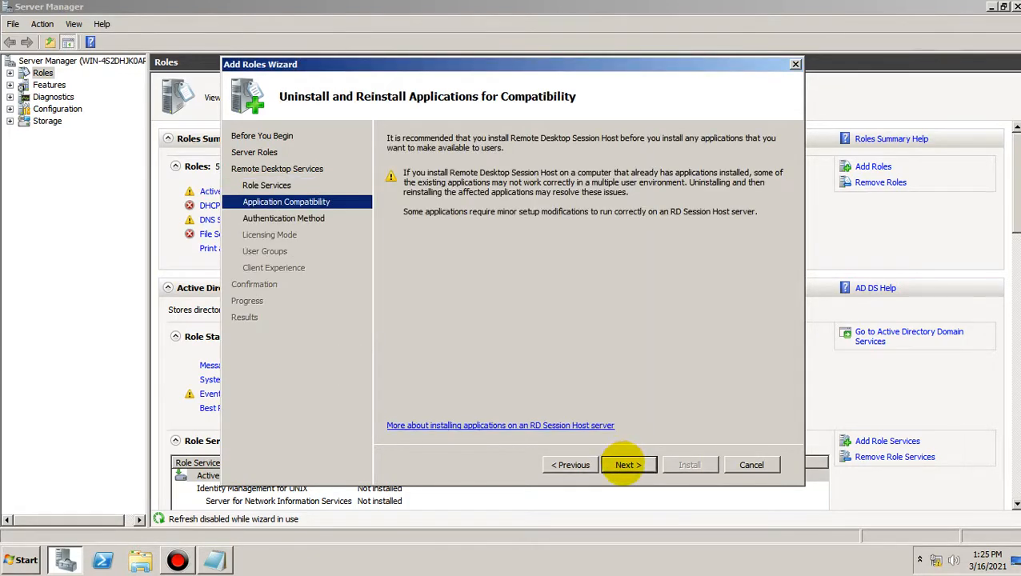
pyautogui.click(627, 464)
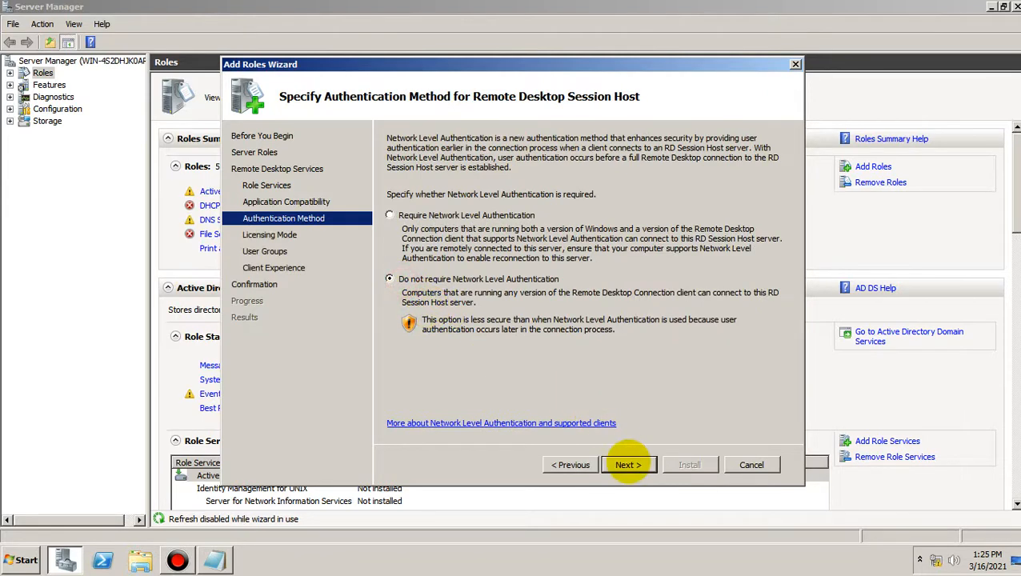
# Accept "Do not require Network Level Authentication" and set the licensing mode to Per User.
pyautogui.click(627, 464)
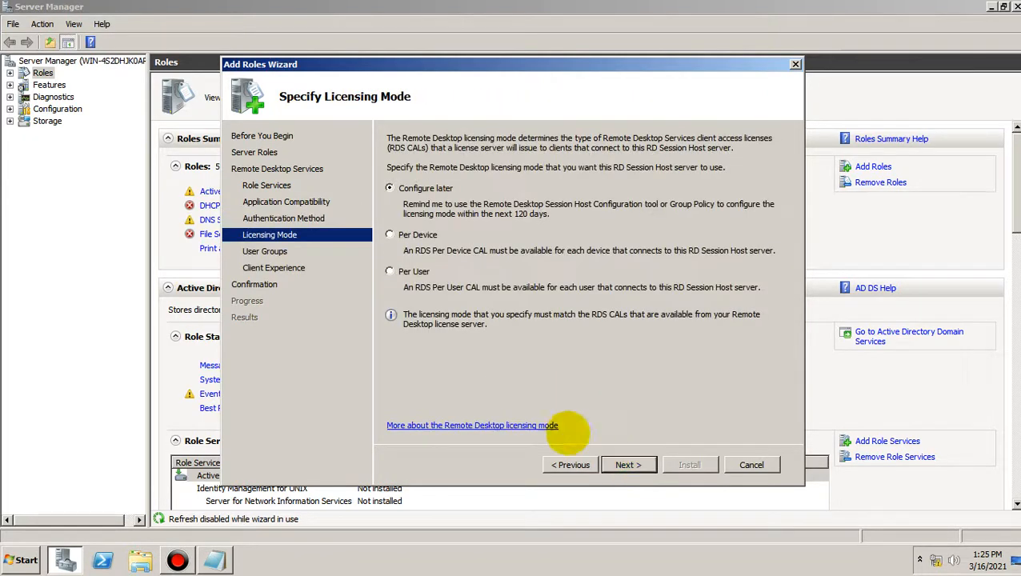
pyautogui.click(389, 271)
pyautogui.click(627, 464)
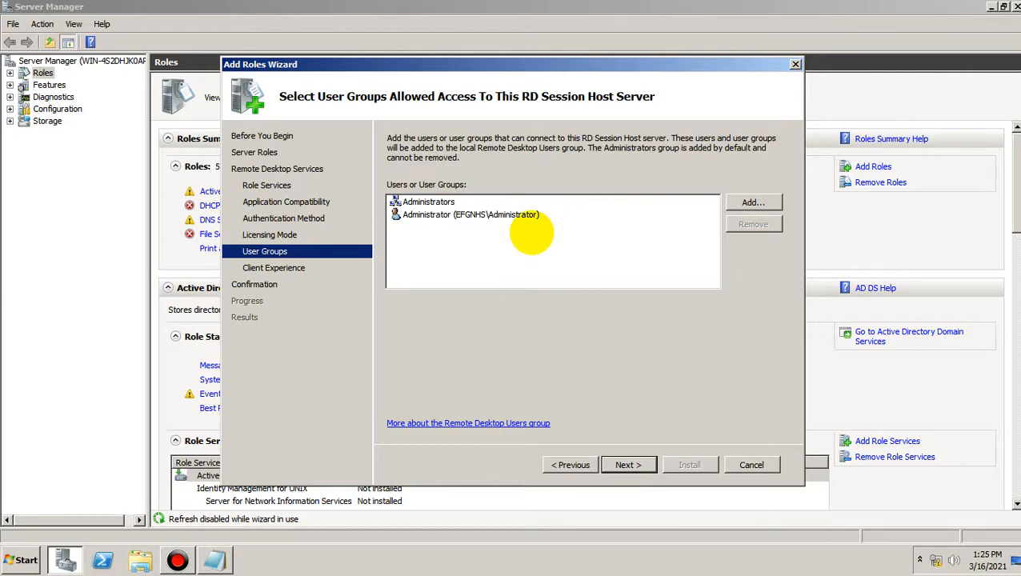
# Try to add the account matching "AD" to the user groups allowed access to the RD Session Host server.
pyautogui.click(752, 203)
pyautogui.moveTo(394, 82); pyautogui.dragTo(610, 284)
pyautogui.write('AD')
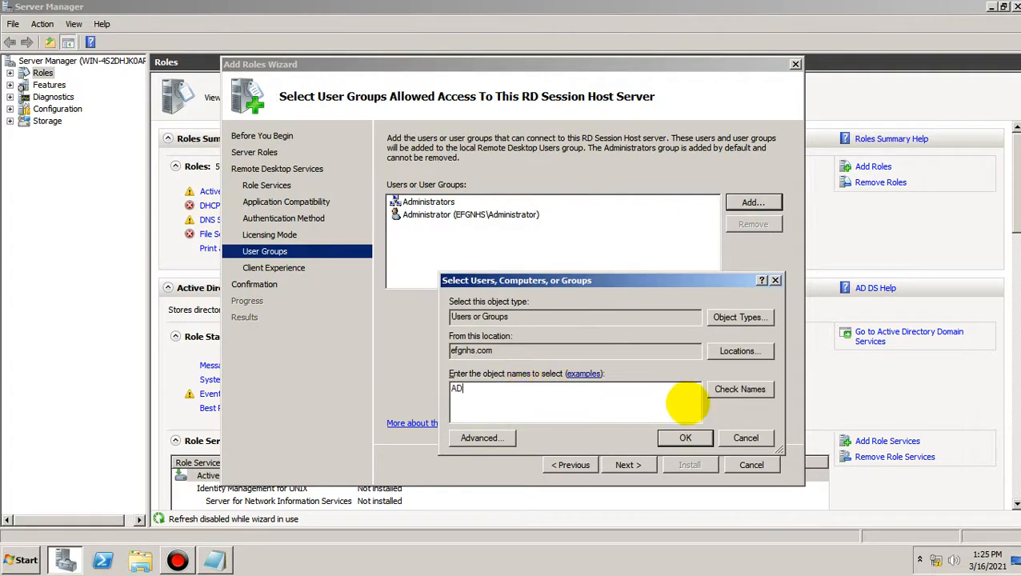
pyautogui.click(725, 390)
pyautogui.click(685, 438)
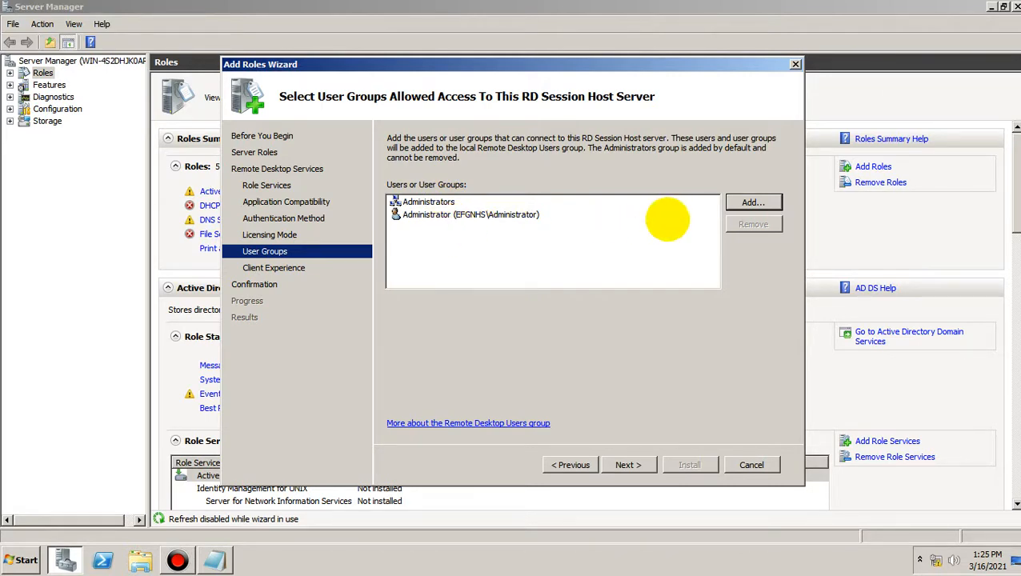
pyautogui.click(742, 203)
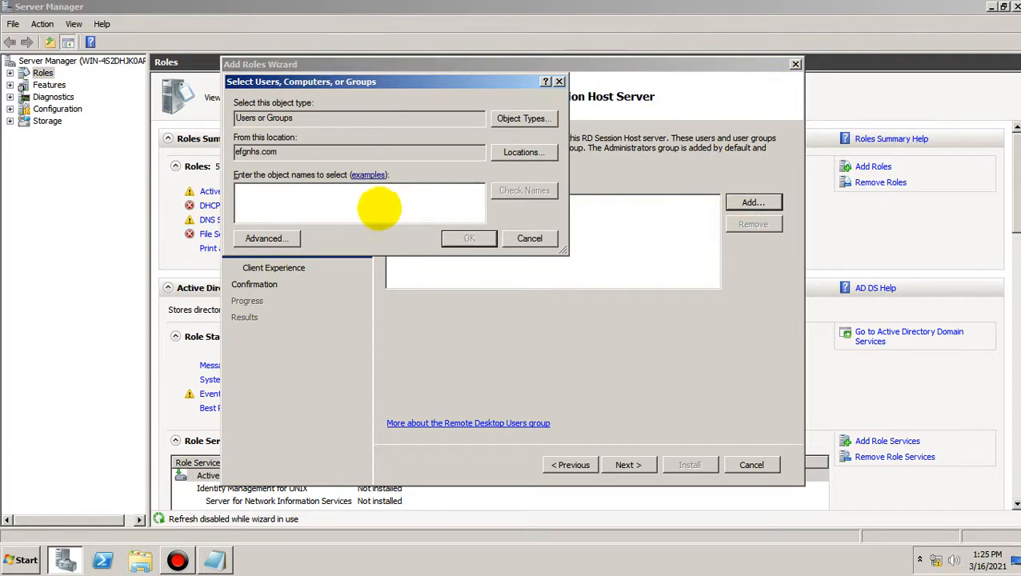
pyautogui.click(520, 236)
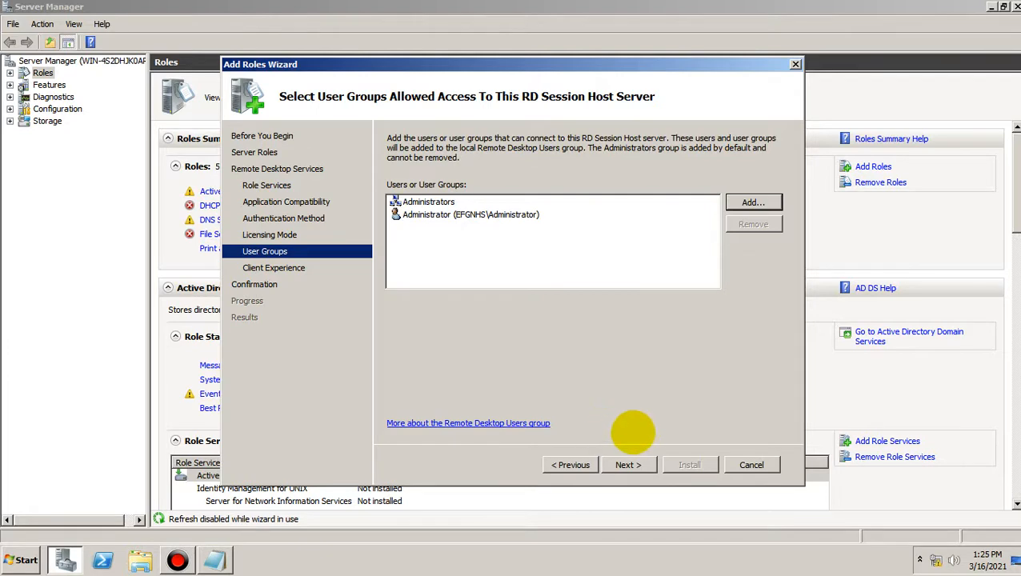
# Accept the listed user groups, leave all client experience options off, and install Remote Desktop Services.
pyautogui.click(628, 464)
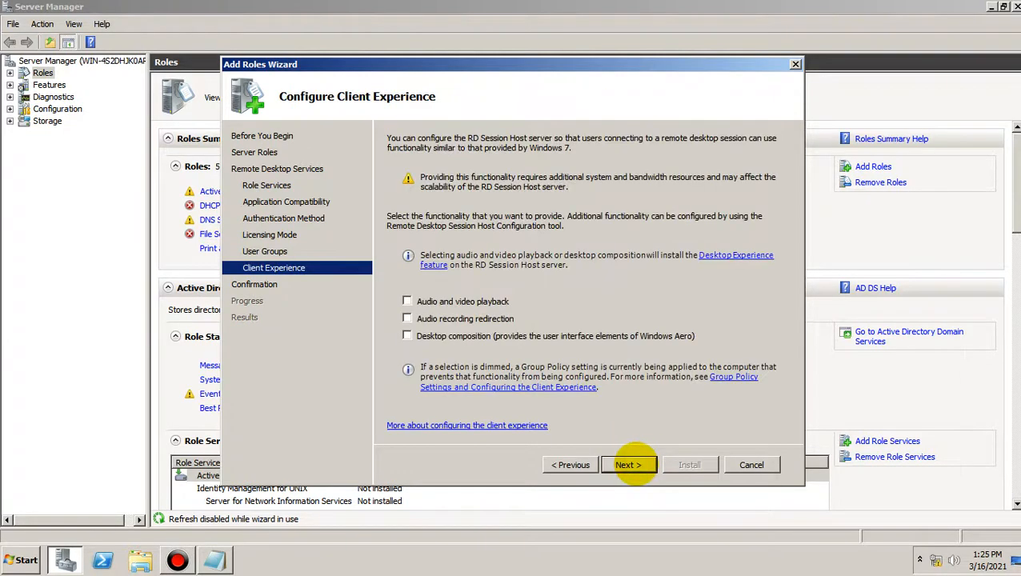
pyautogui.click(623, 464)
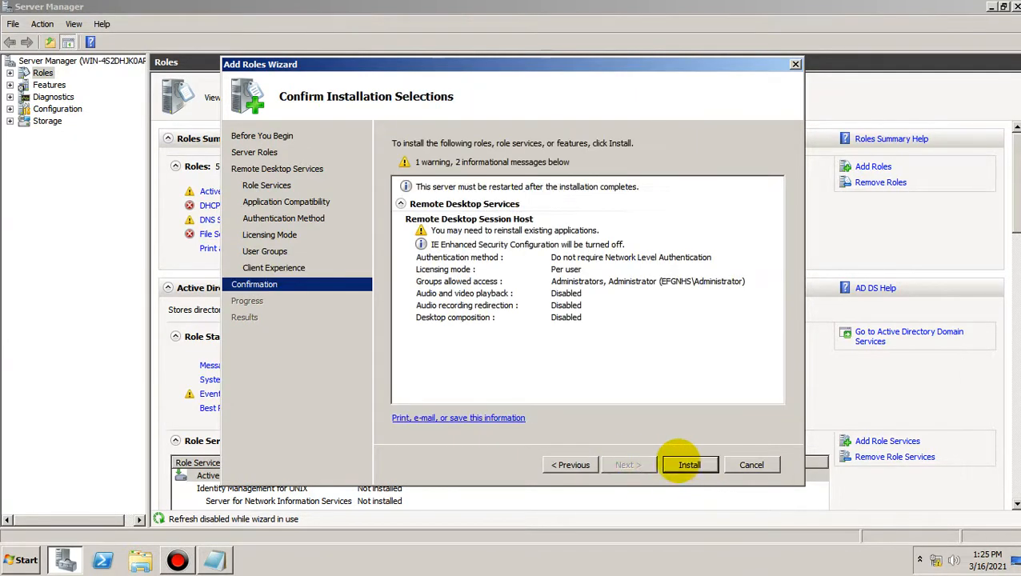
pyautogui.click(685, 462)
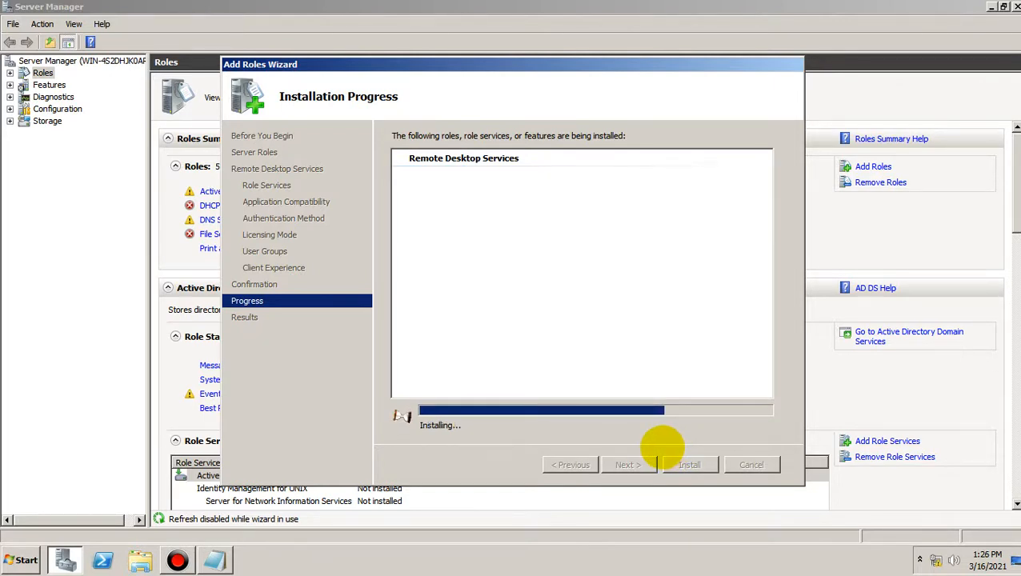
pyautogui.click(215, 560)
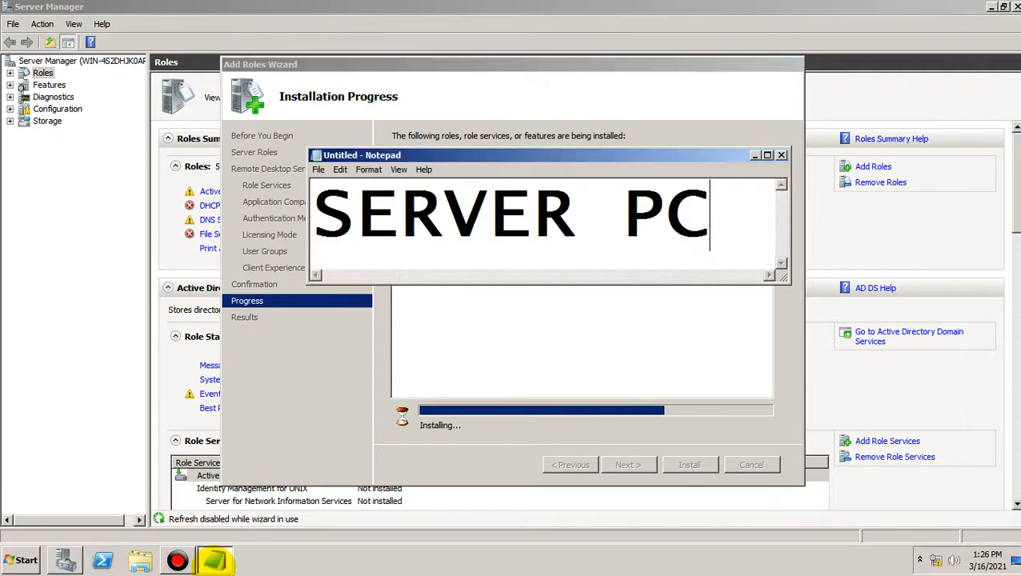
pyautogui.click(214, 560)
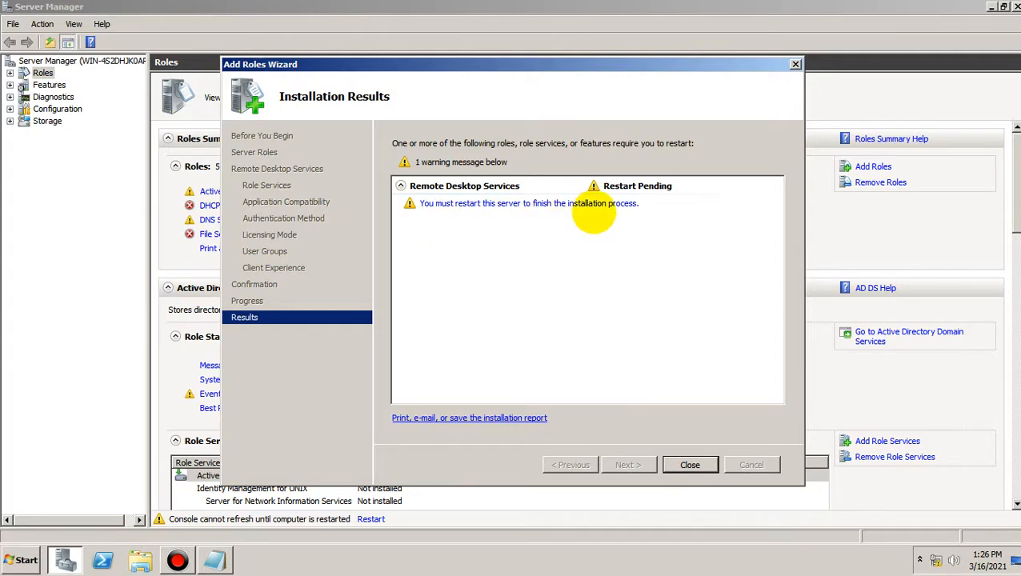
# Close the installation results without restarting the server, and close Server Manager.
pyautogui.click(690, 463)
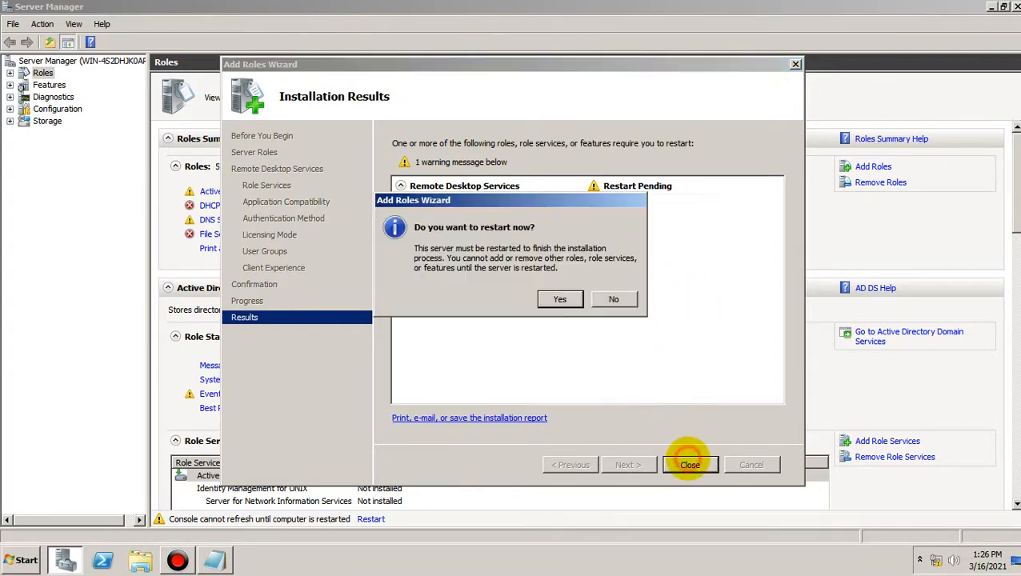
pyautogui.click(614, 299)
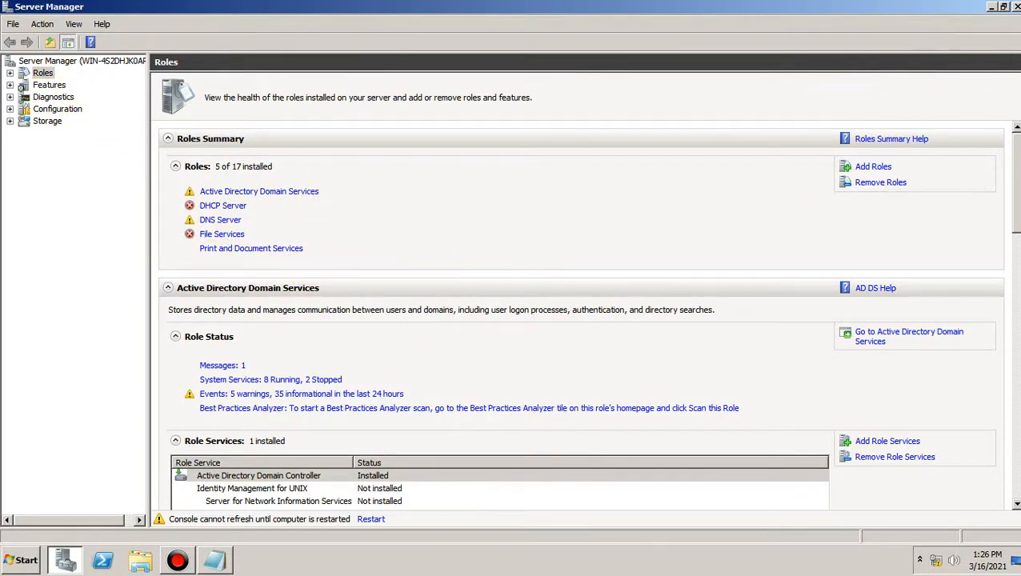
pyautogui.click(1014, 6)
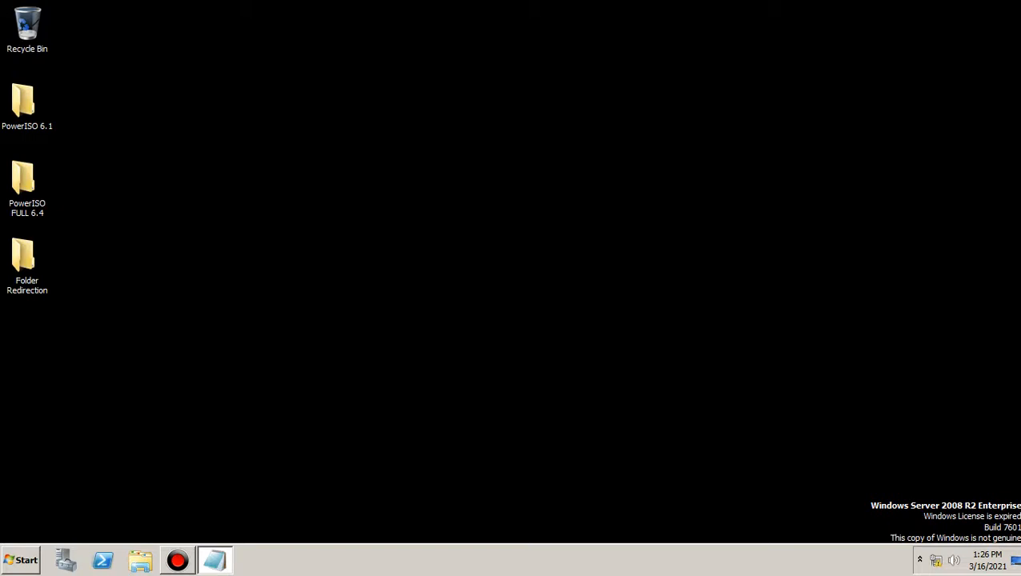
# Bring up the Notepad note and open the remote settings from the computer's system properties.
pyautogui.click(215, 560)
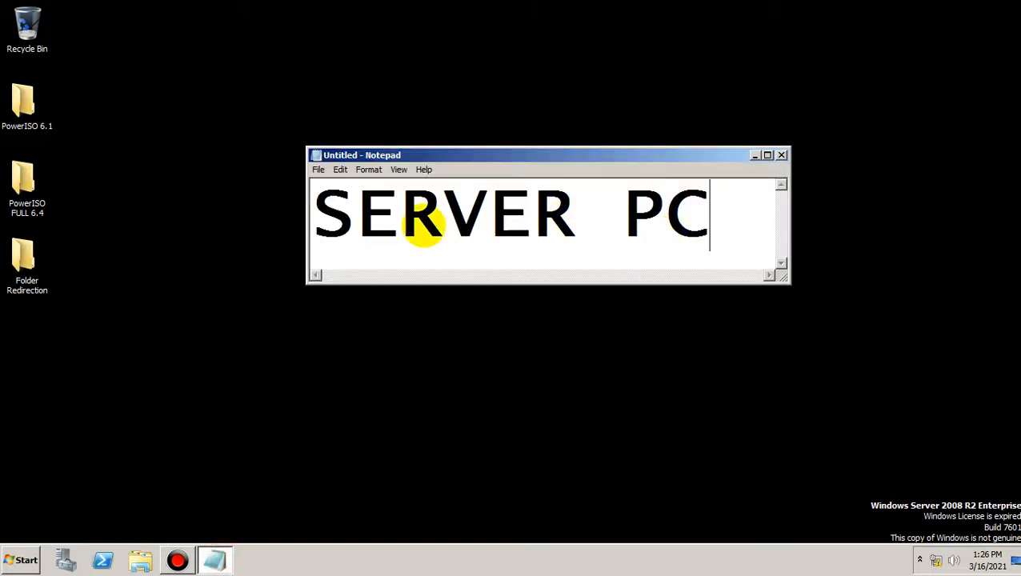
pyautogui.click(18, 560)
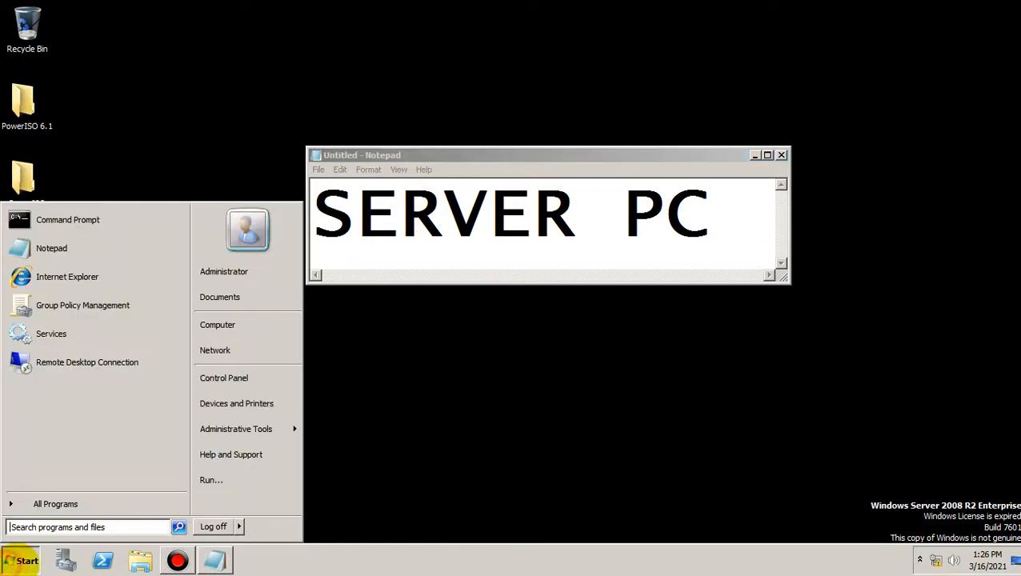
pyautogui.rightClick(239, 328)
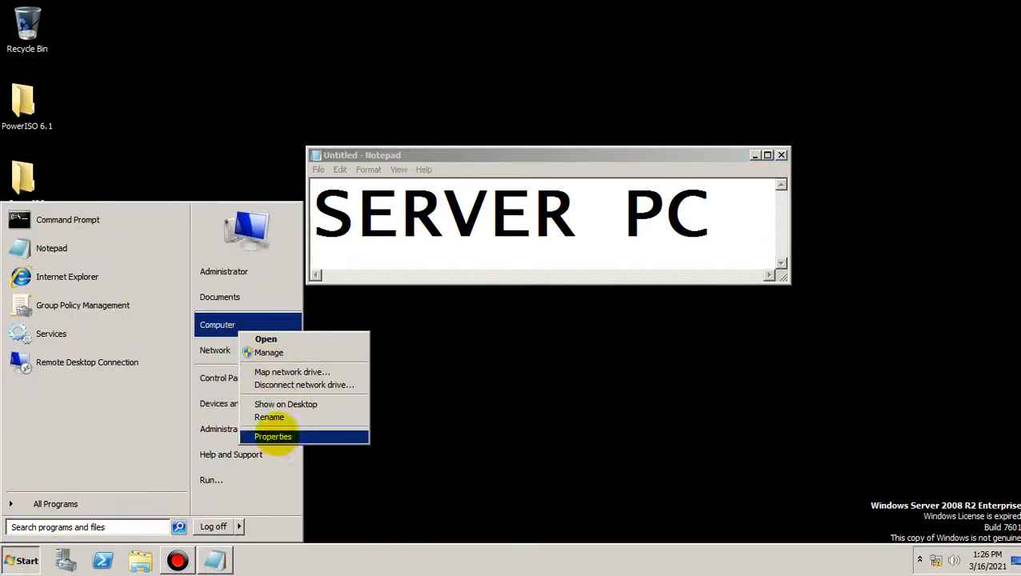
pyautogui.click(304, 436)
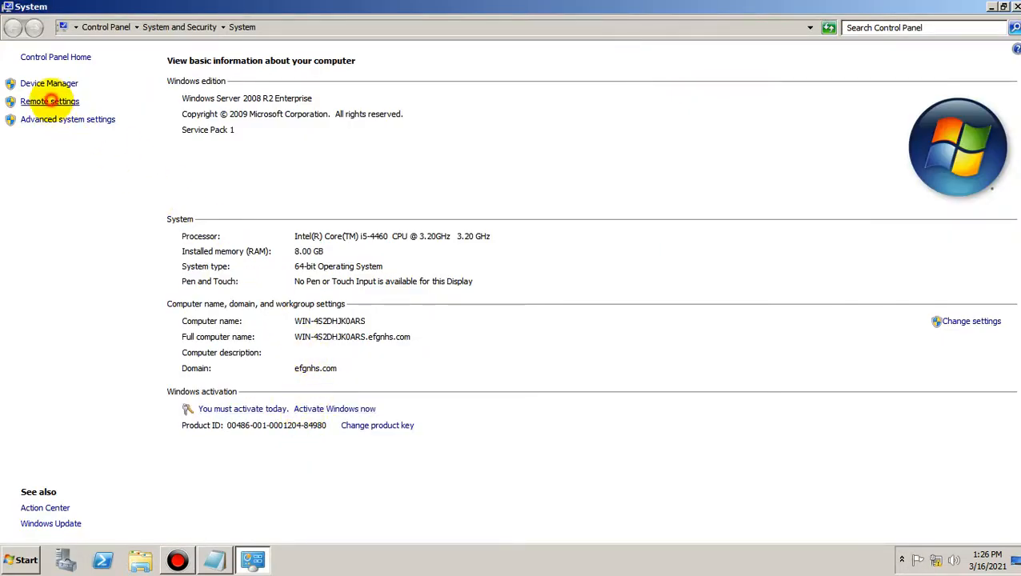
pyautogui.click(49, 100)
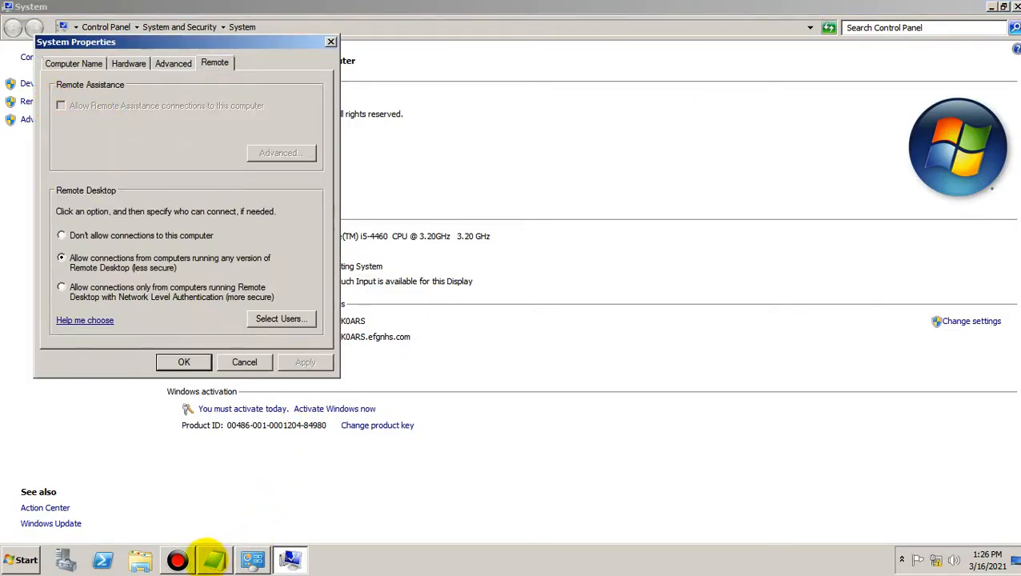
# Place the Notepad note beside the remote settings and allow connections from computers running any version of Remote Desktop.
pyautogui.click(212, 558)
pyautogui.moveTo(465, 150); pyautogui.dragTo(570, 111)
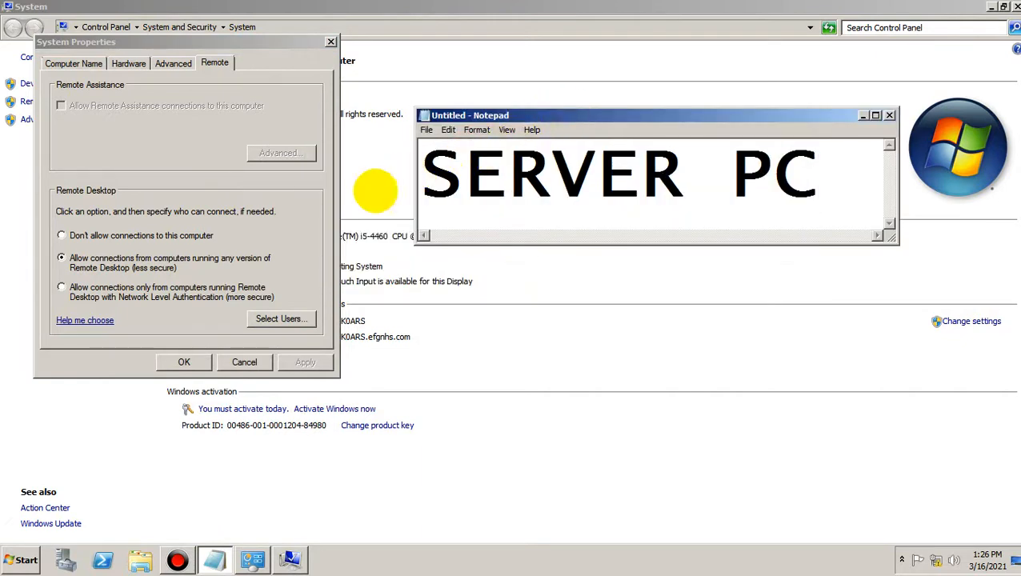
pyautogui.click(62, 257)
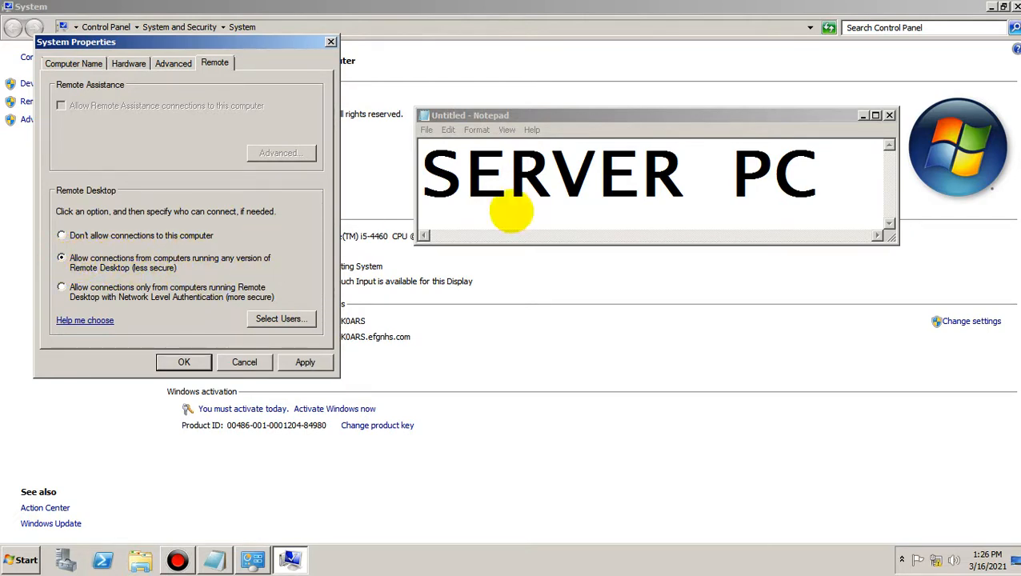
# Replace the word SERVER with CLIENT in the Notepad note.
pyautogui.moveTo(682, 186); pyautogui.dragTo(432, 187)
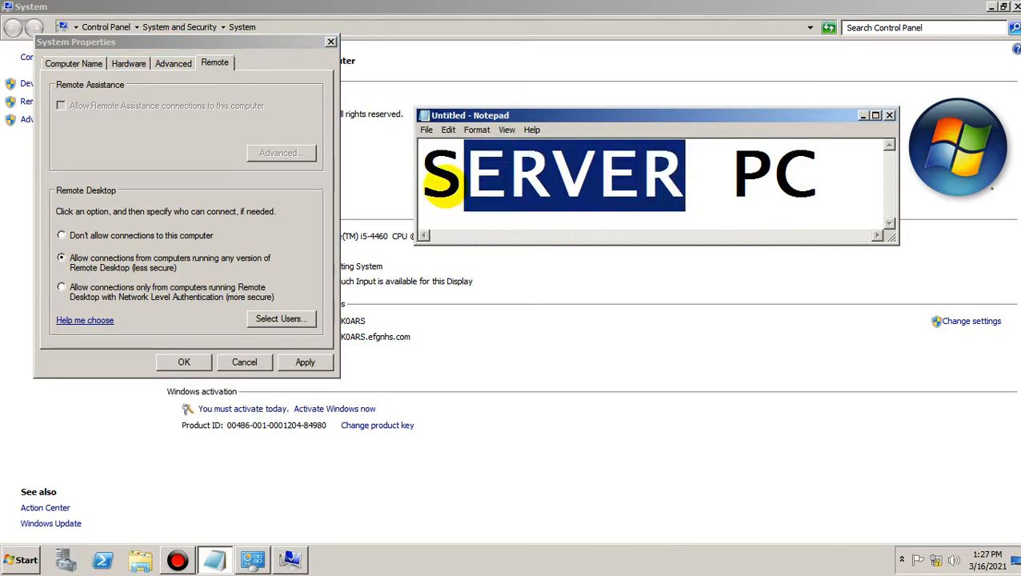
pyautogui.write('CLIENT')
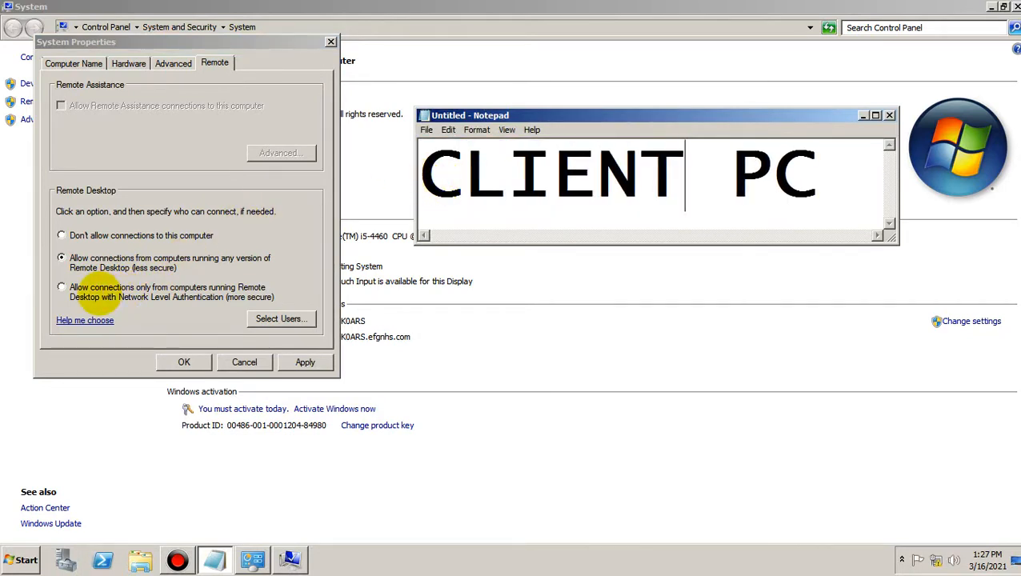
# Allow connections only from computers running Remote Desktop with Network Level Authentication, and start adding a user to the Remote Desktop users.
pyautogui.click(98, 294)
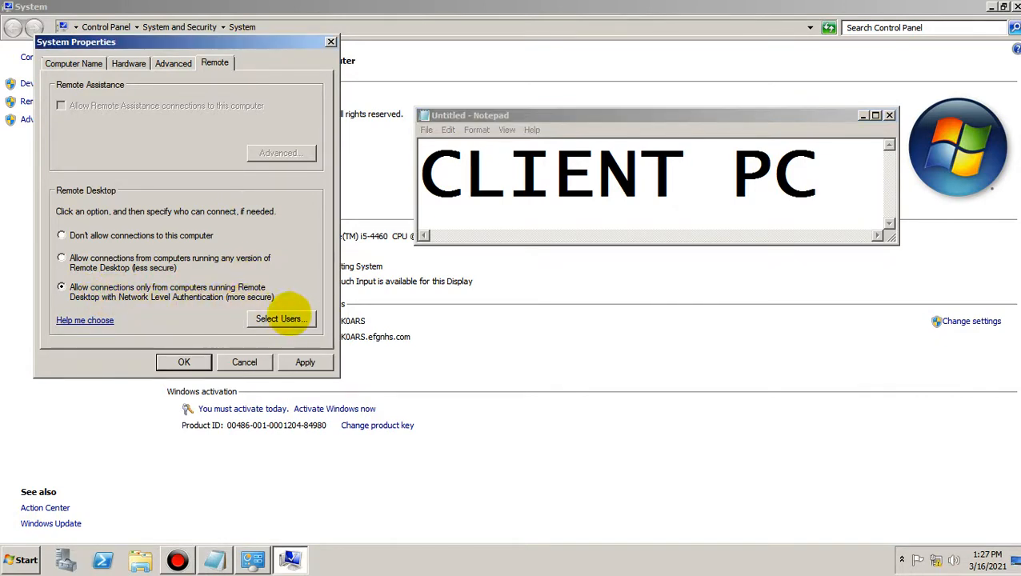
pyautogui.click(142, 290)
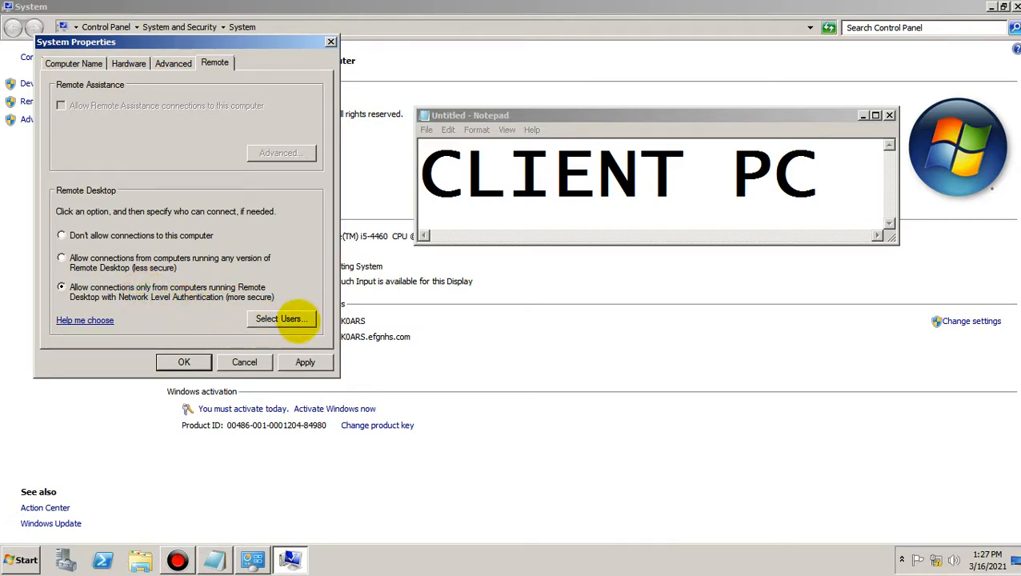
pyautogui.click(284, 318)
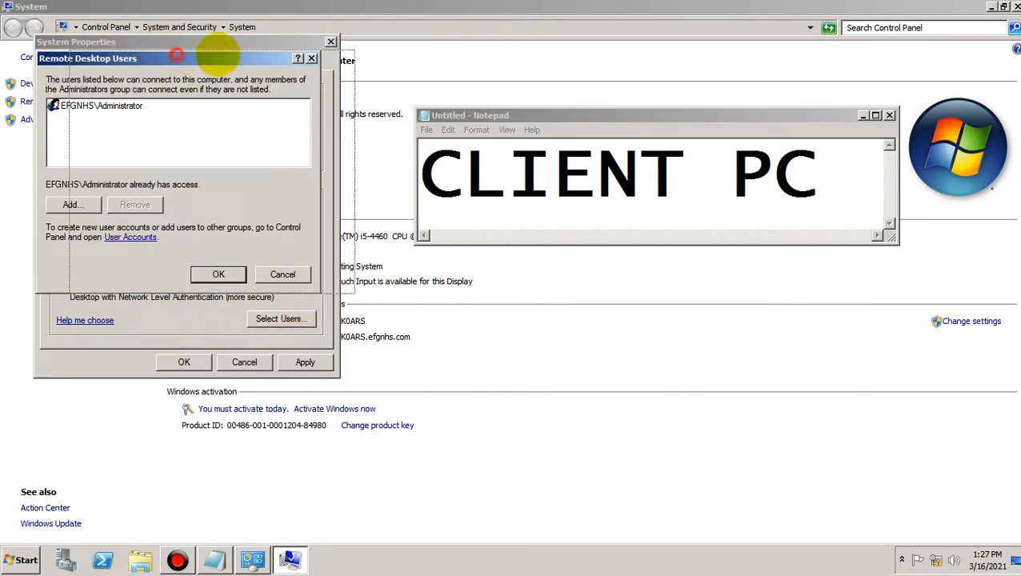
pyautogui.moveTo(176, 55); pyautogui.dragTo(549, 64)
pyautogui.click(464, 217)
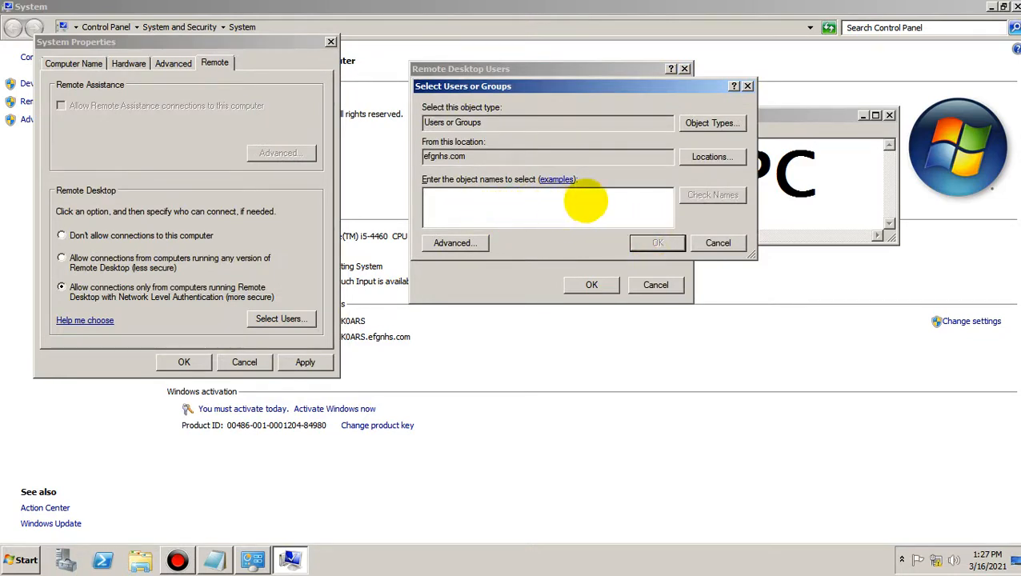
# Look up the Administrator account by checking the partial name "ad" and add it to the Remote Desktop users.
pyautogui.write('A')
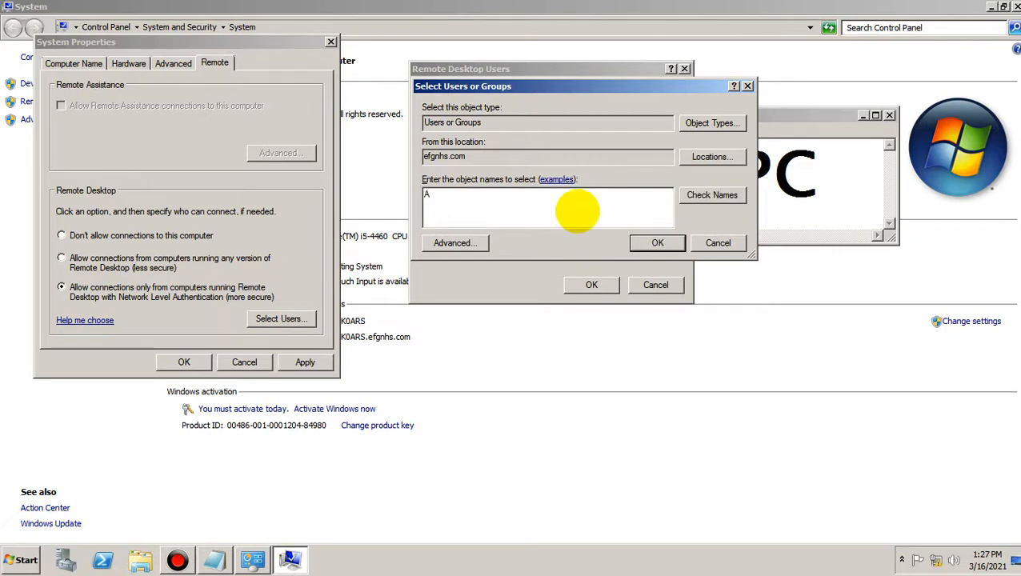
pyautogui.write('d')
pyautogui.click(711, 195)
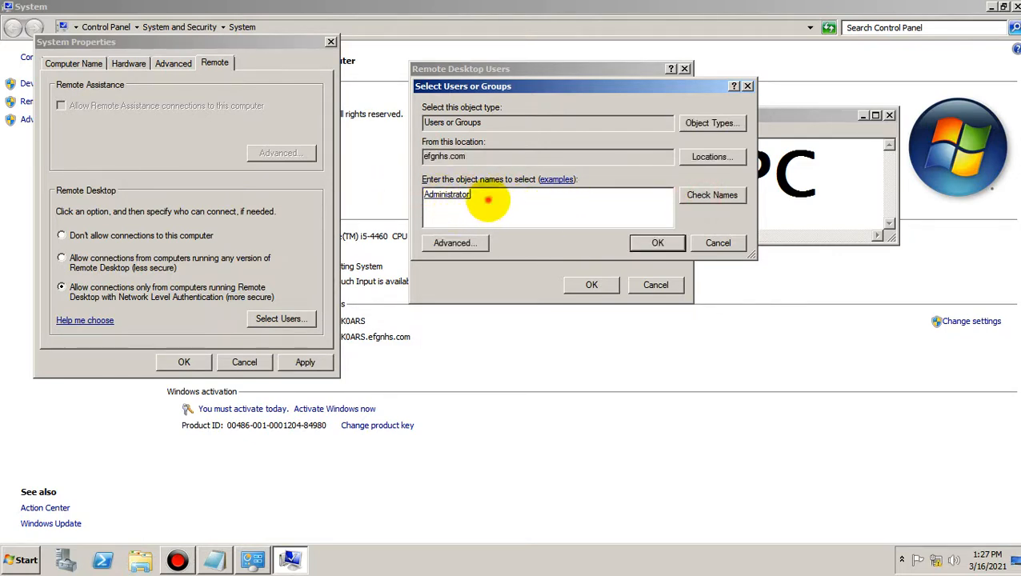
pyautogui.moveTo(486, 198); pyautogui.dragTo(376, 200)
pyautogui.write('a')
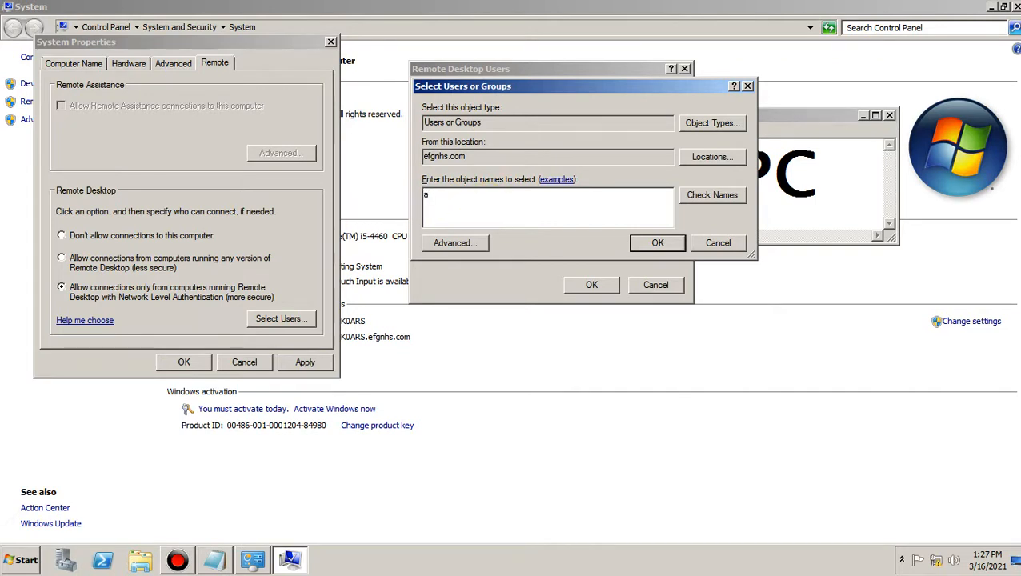
pyautogui.write('d')
pyautogui.click(711, 195)
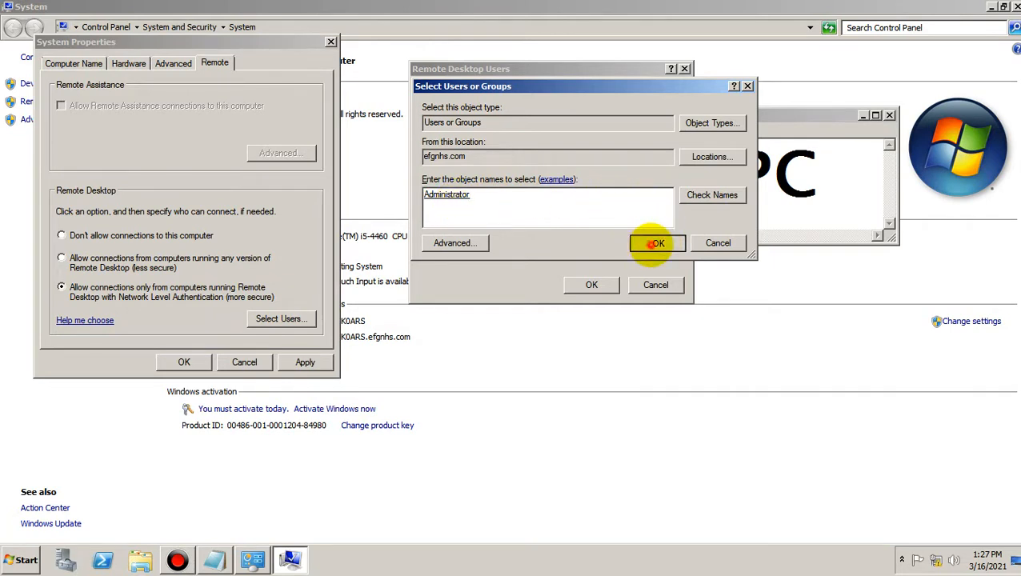
pyautogui.click(656, 243)
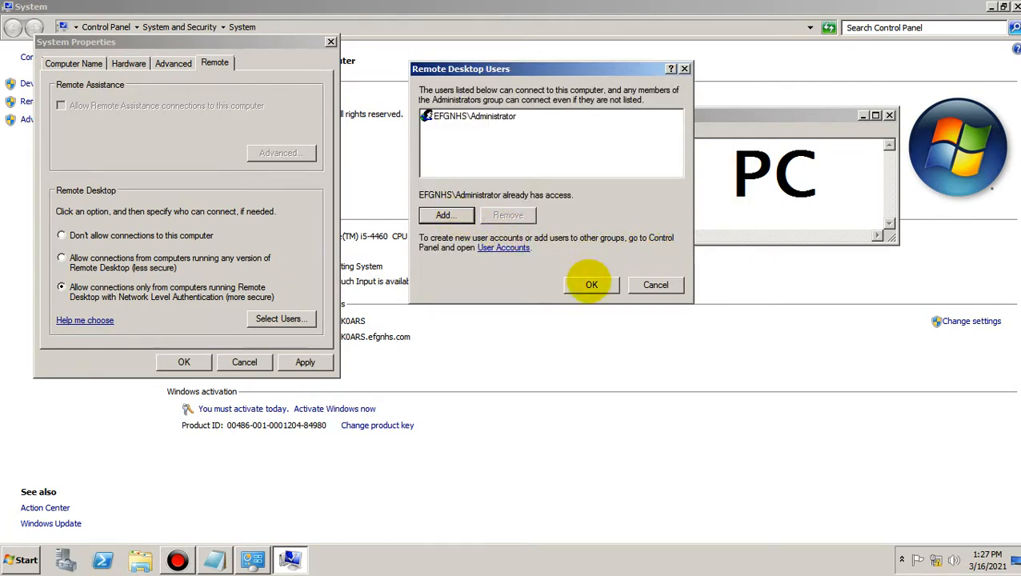
# Confirm the Remote Desktop users list, apply the remote settings and close the system properties.
pyautogui.click(591, 285)
pyautogui.click(308, 361)
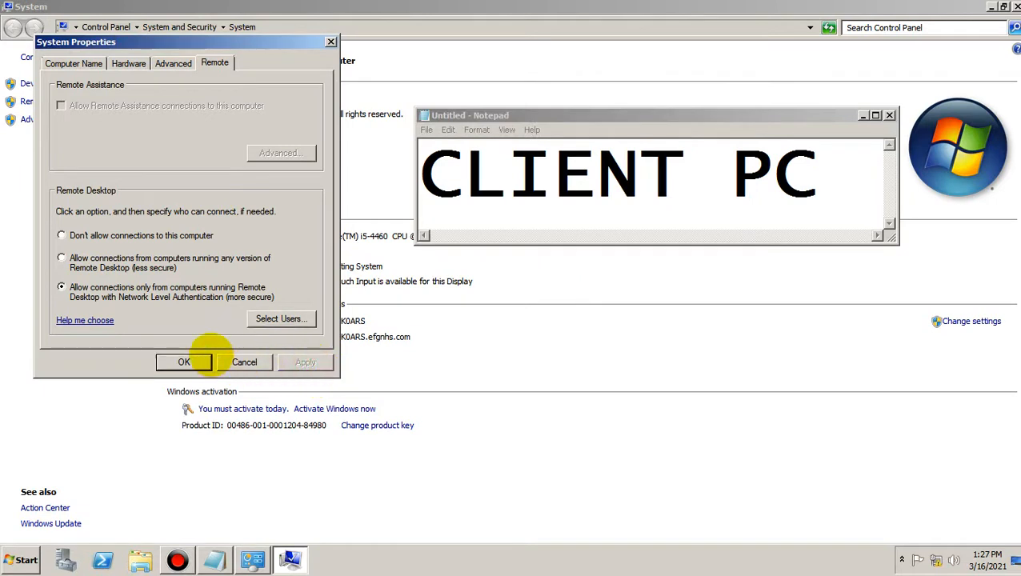
pyautogui.click(187, 361)
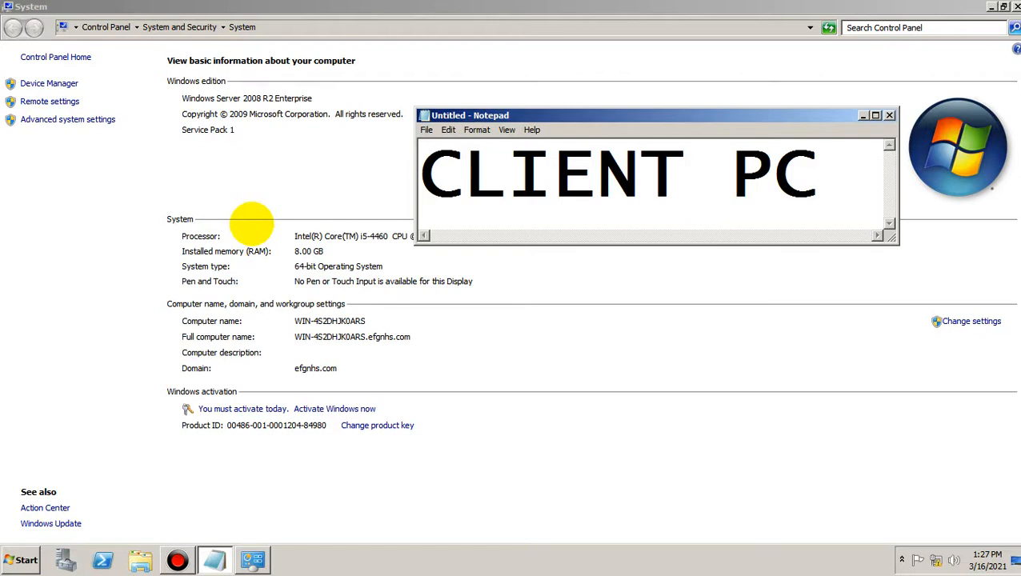
# Replace the word CLIENT with SERVER in the Notepad note and minimize the note.
pyautogui.moveTo(676, 176); pyautogui.dragTo(364, 164)
pyautogui.write('SER')
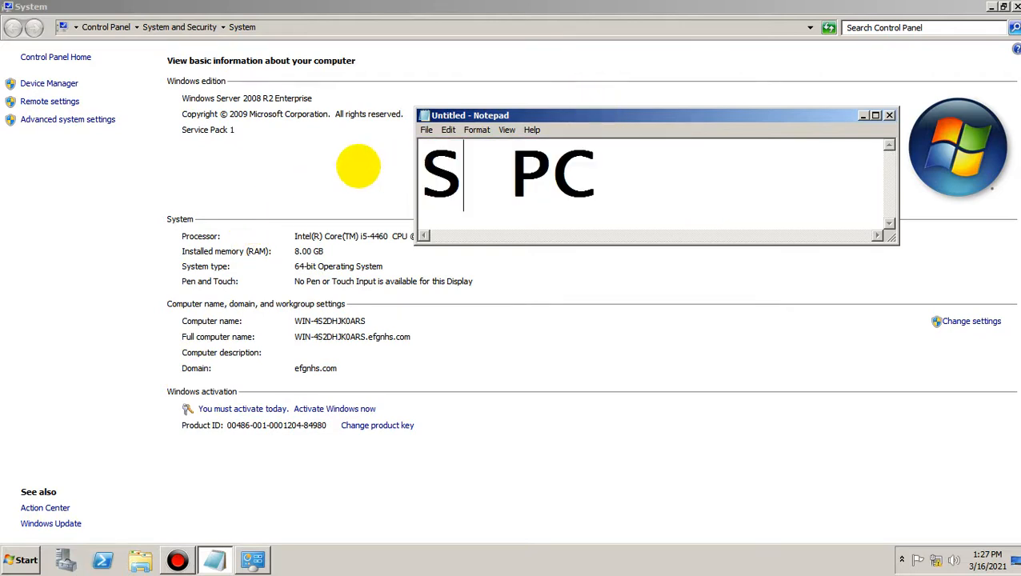
pyautogui.write('VER')
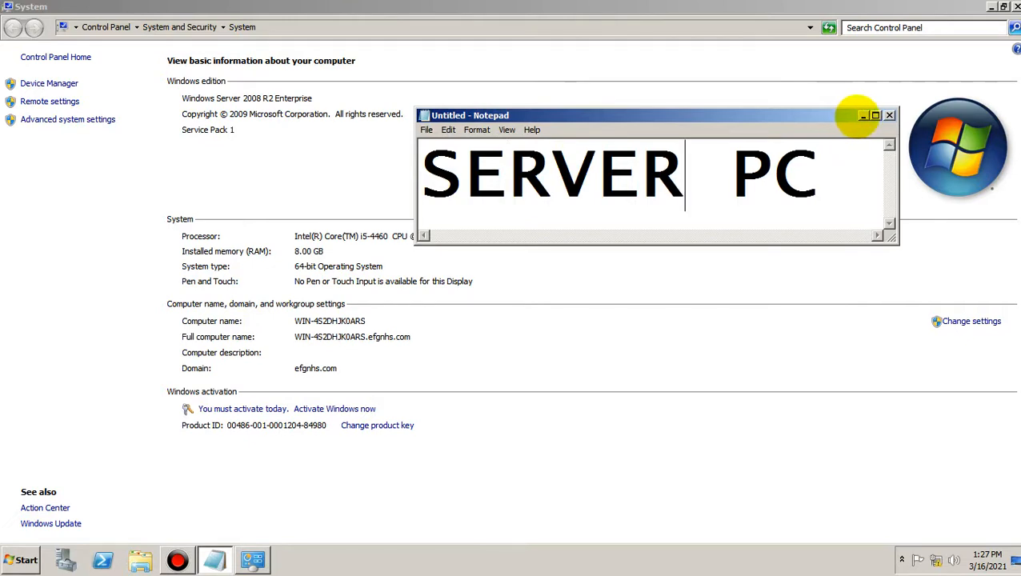
pyautogui.click(862, 117)
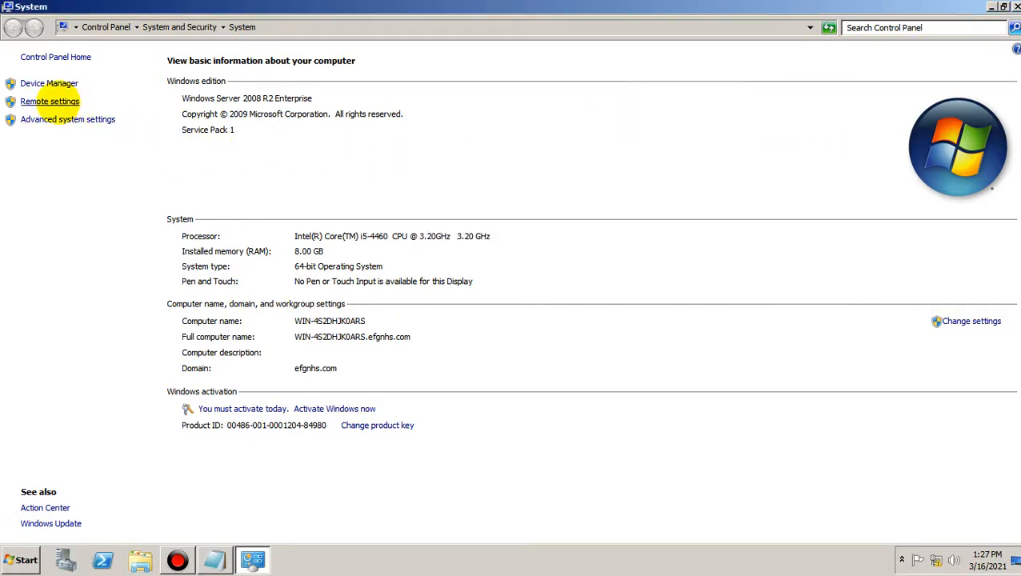
# Recheck the remote settings, close them together with the System window, and refresh the desktop.
pyautogui.click(48, 101)
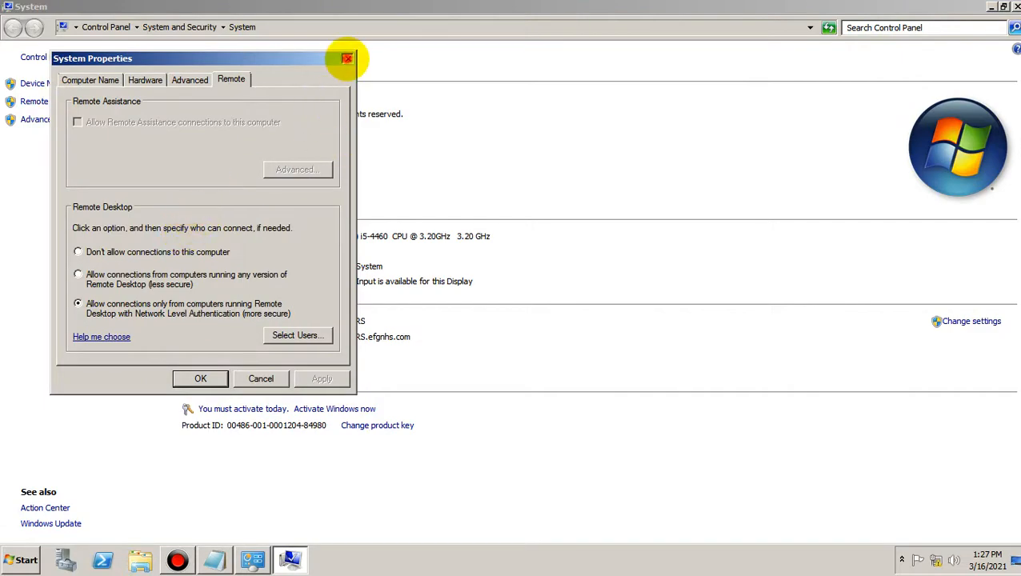
pyautogui.click(347, 59)
pyautogui.click(1015, 6)
pyautogui.rightClick(485, 131)
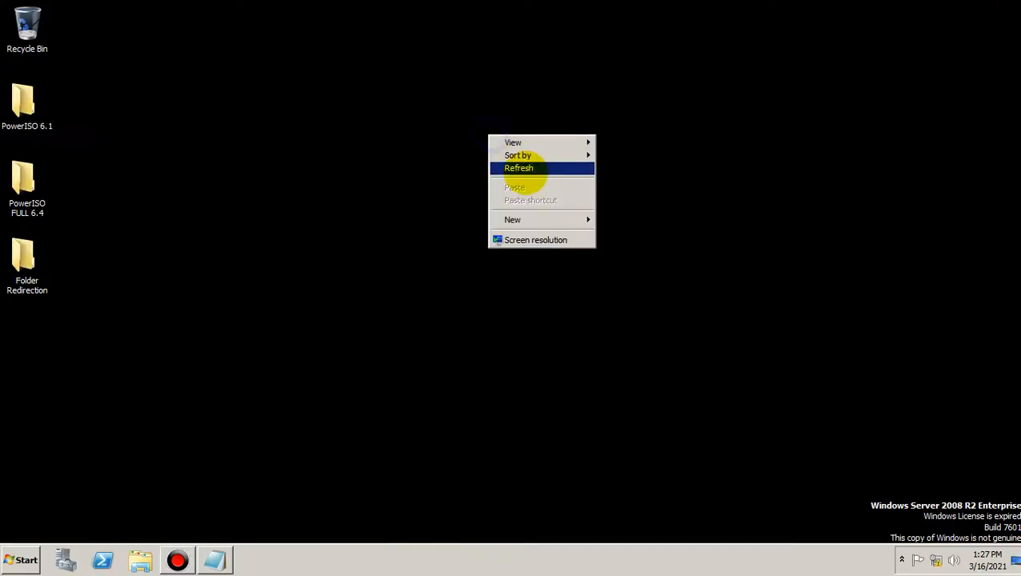
pyautogui.click(525, 171)
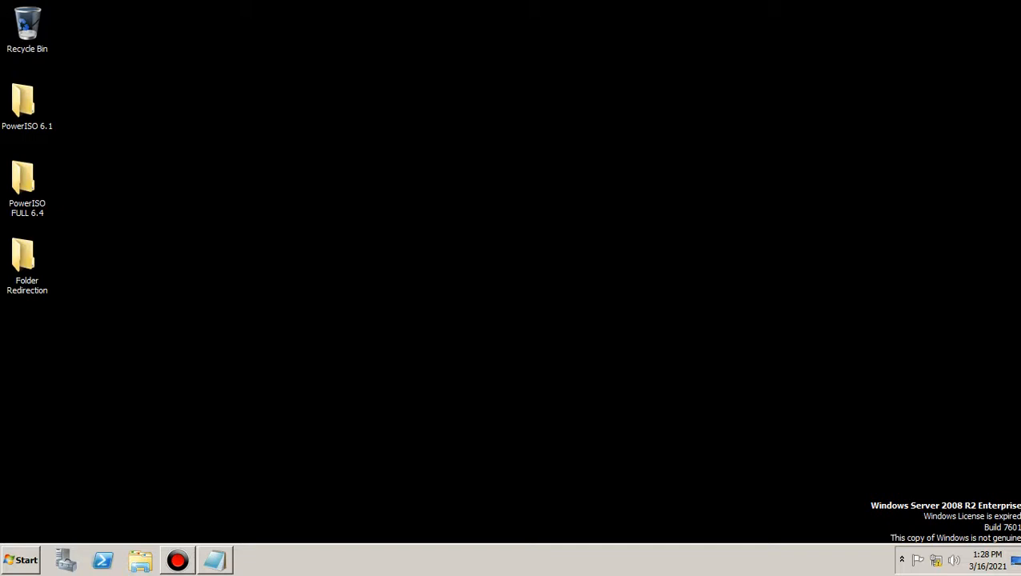
# Search the installed programs for "re" and open Remote Desktop Connection with its full options expanded.
pyautogui.click(16, 560)
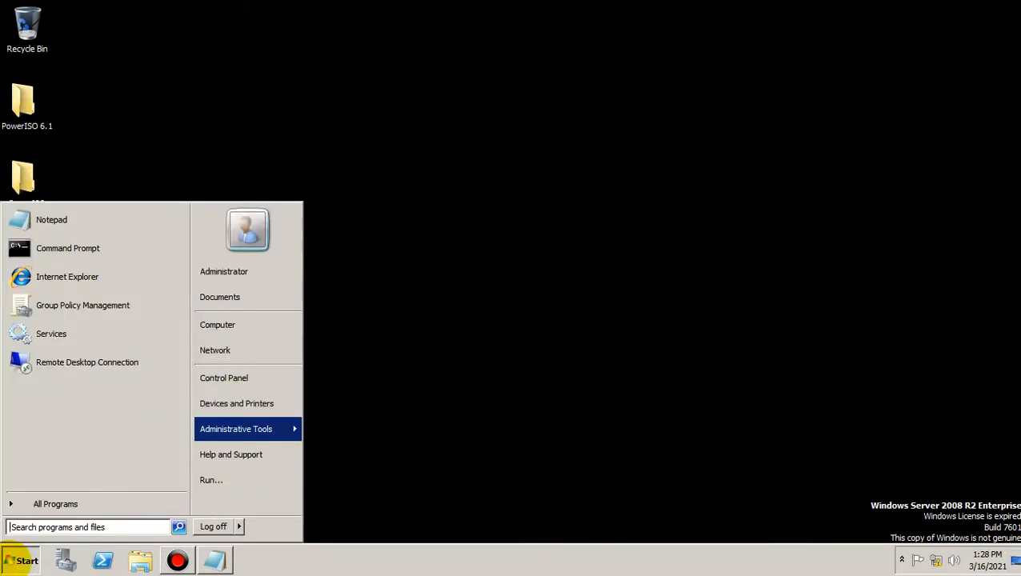
pyautogui.write('re')
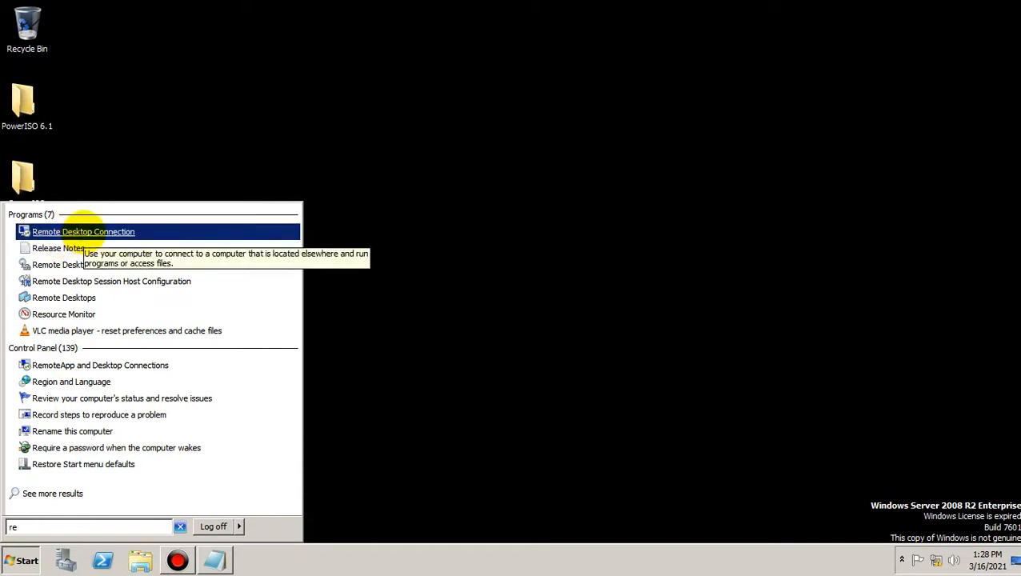
pyautogui.click(83, 231)
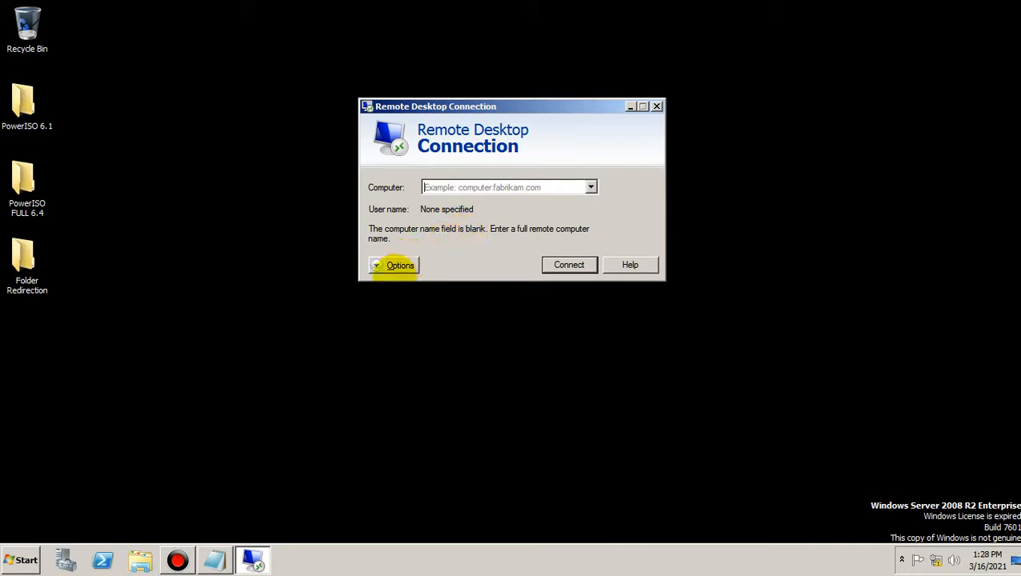
pyautogui.click(398, 266)
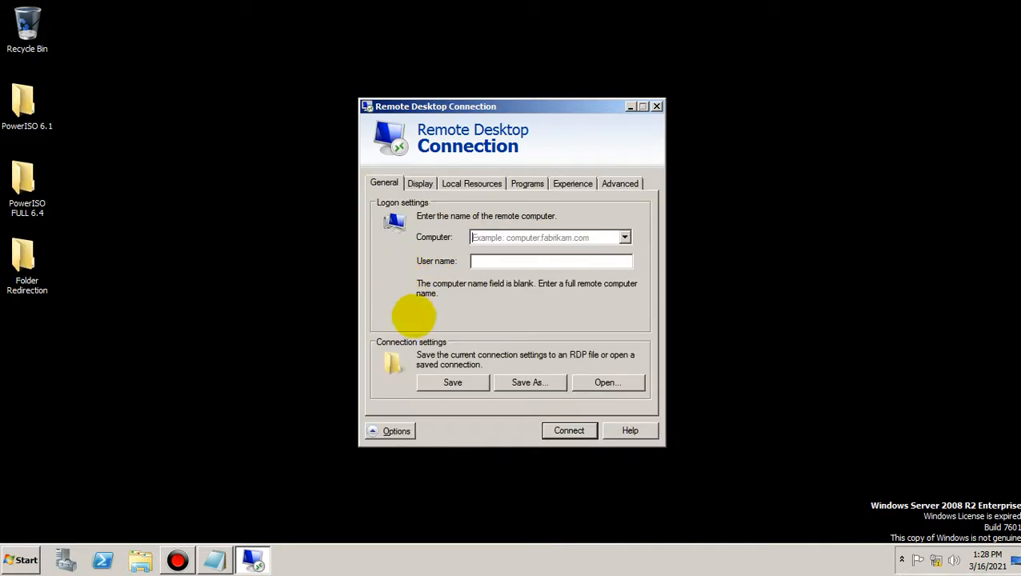
pyautogui.click(396, 431)
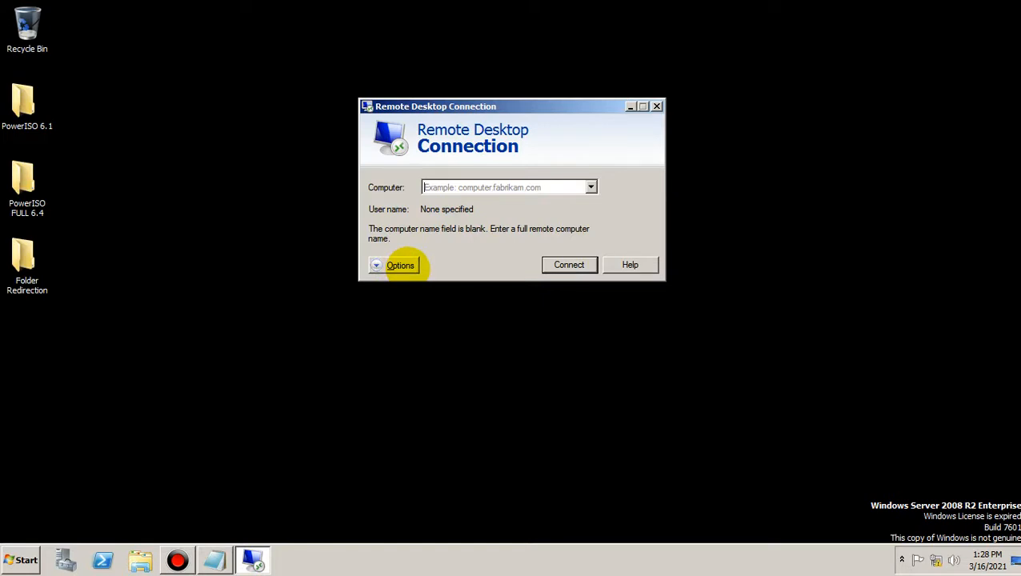
pyautogui.click(400, 265)
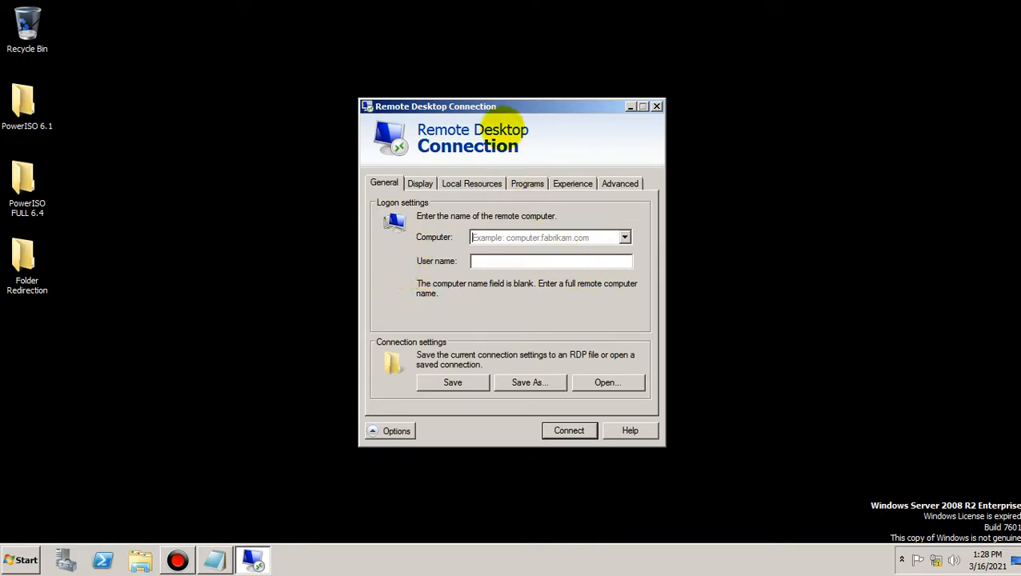
# Move the Remote Desktop Connection window aside to free desktop space for another window.
pyautogui.moveTo(508, 107); pyautogui.dragTo(535, 57)
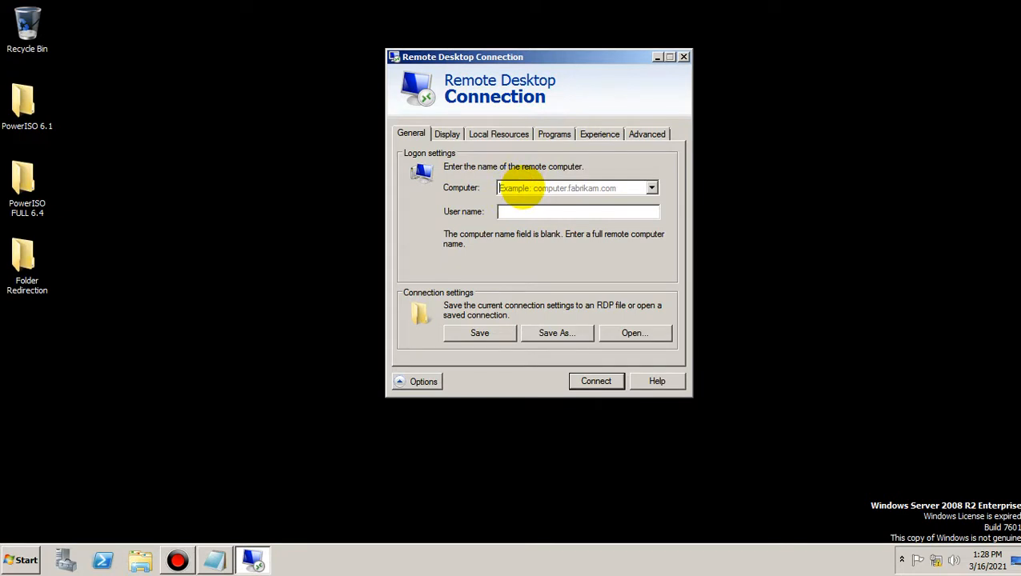
pyautogui.click(512, 186)
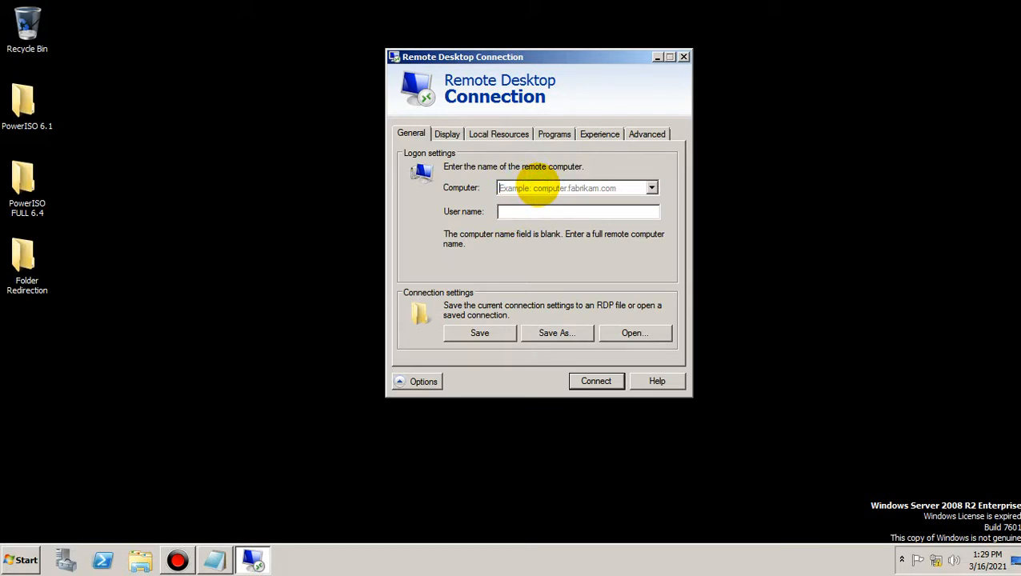
pyautogui.moveTo(512, 53); pyautogui.dragTo(264, 28)
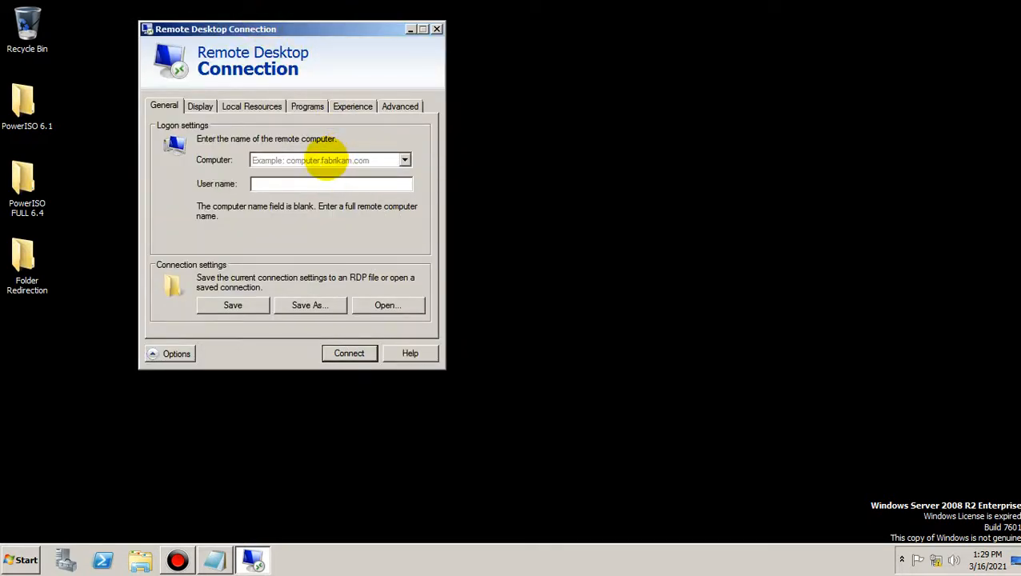
# Run ipconfig in a Command Prompt and place its window beside Remote Desktop Connection.
pyautogui.press('super+r')
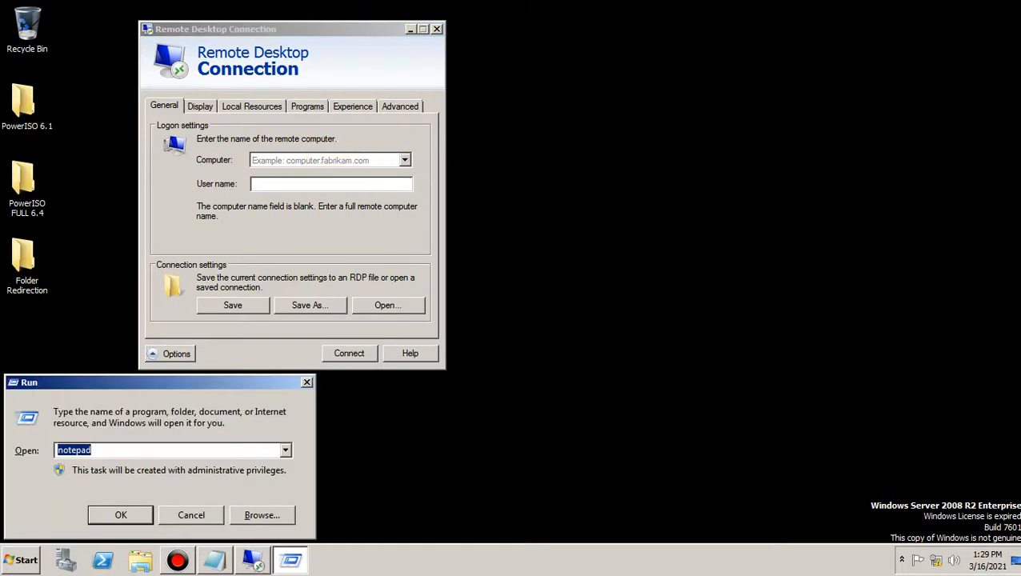
pyautogui.write('cmd')
pyautogui.press('Return')
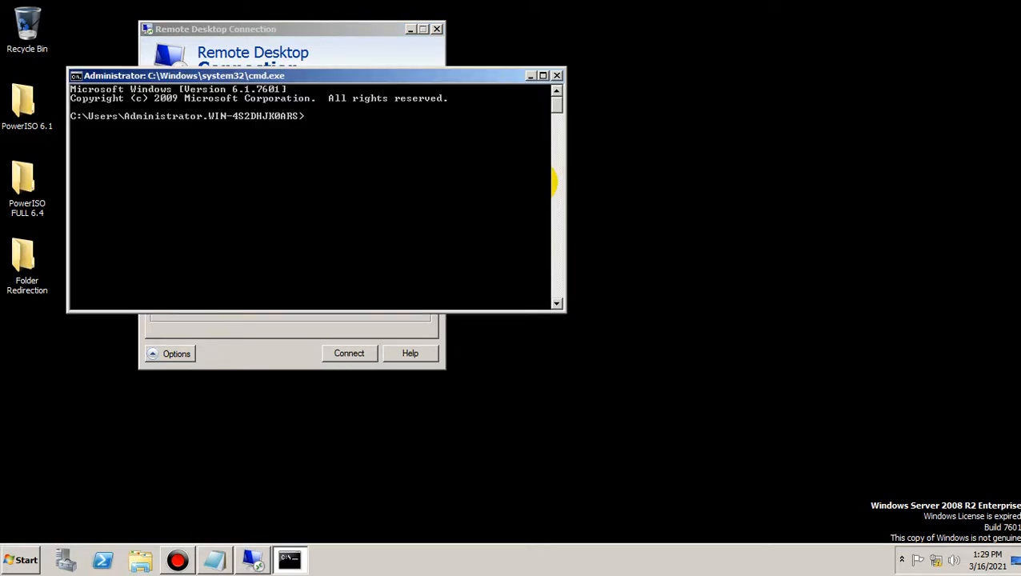
pyautogui.write('ipconfig')
pyautogui.press('Return')
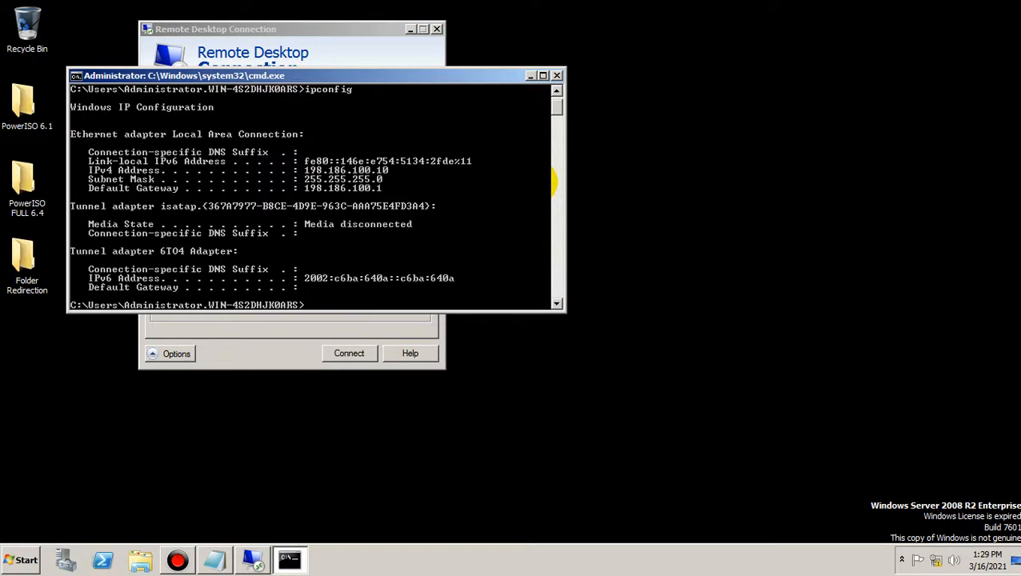
pyautogui.moveTo(444, 75); pyautogui.dragTo(833, 29)
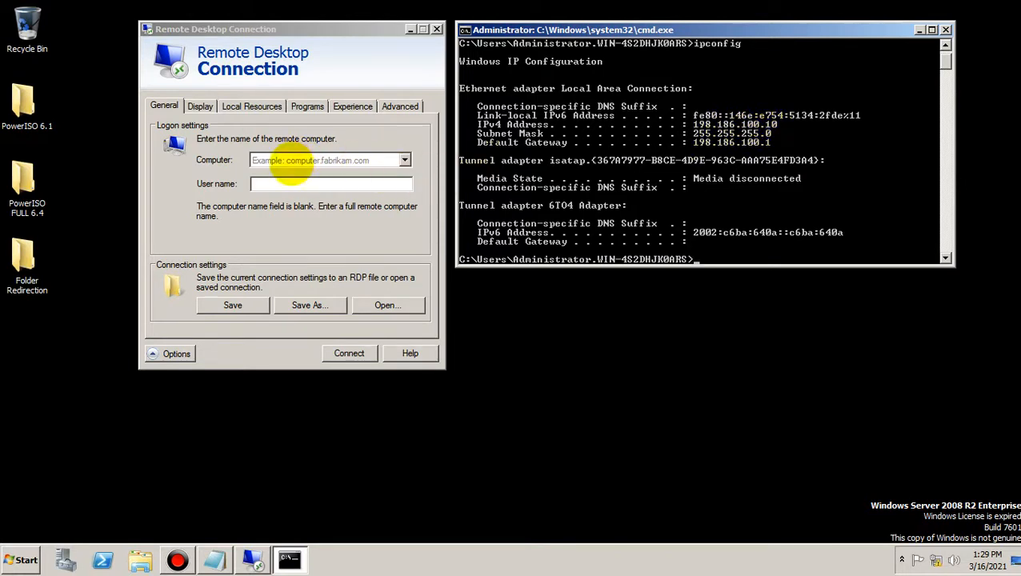
# Enter 198.186.100.11 as the remote computer to connect to and move on to the user name field.
pyautogui.click(289, 163)
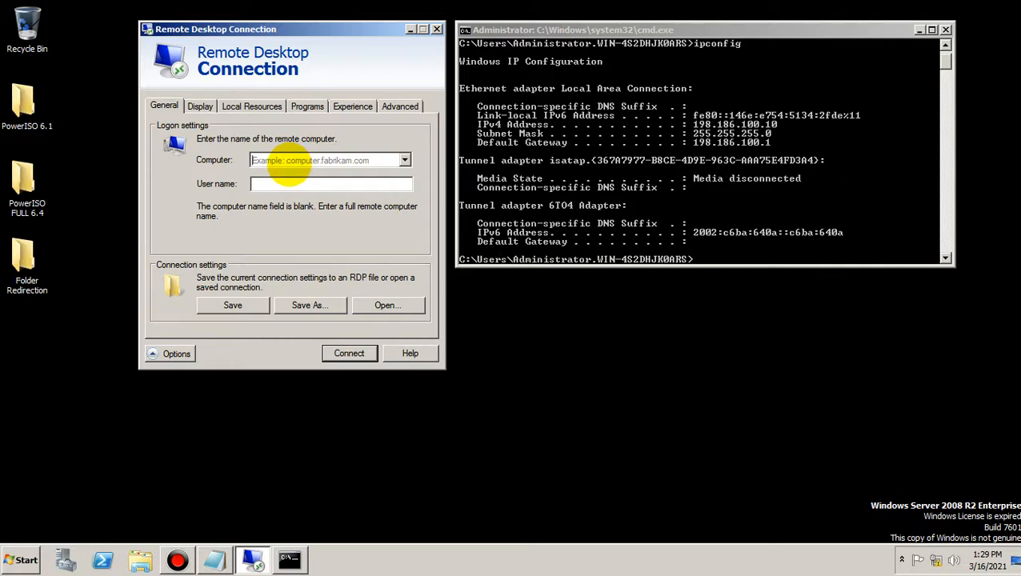
pyautogui.write('1')
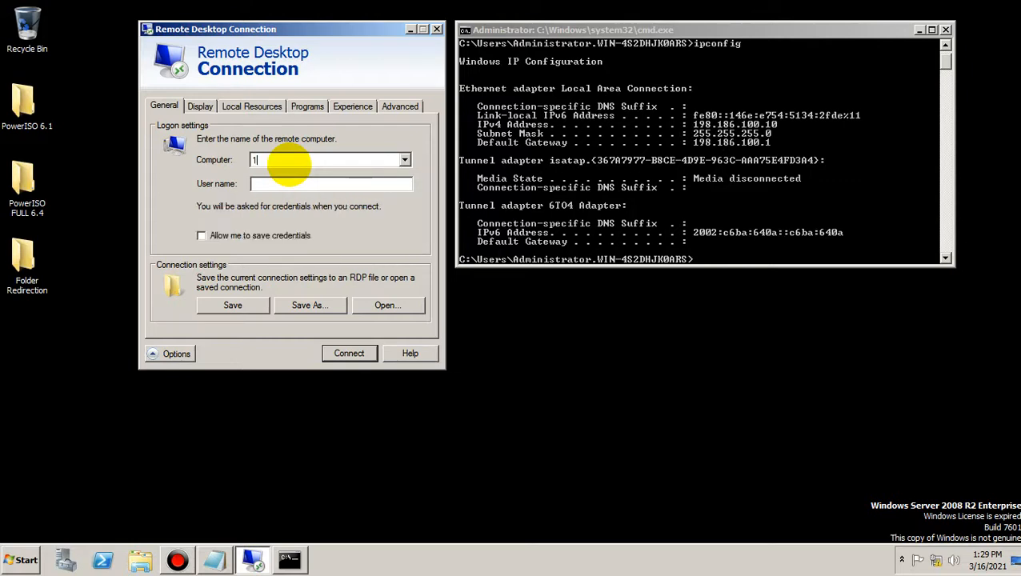
pyautogui.write('98')
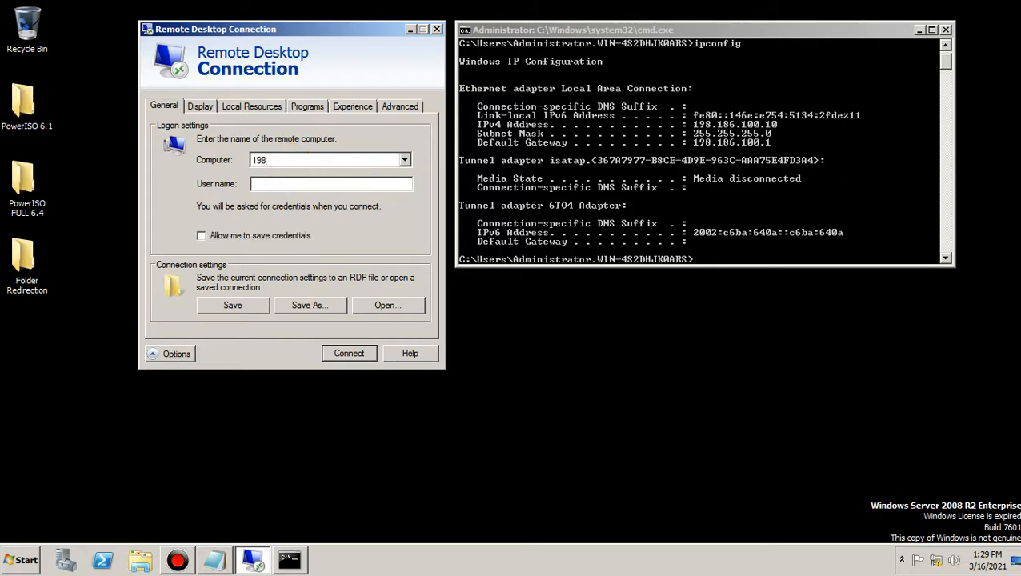
pyautogui.write('.186.100.11')
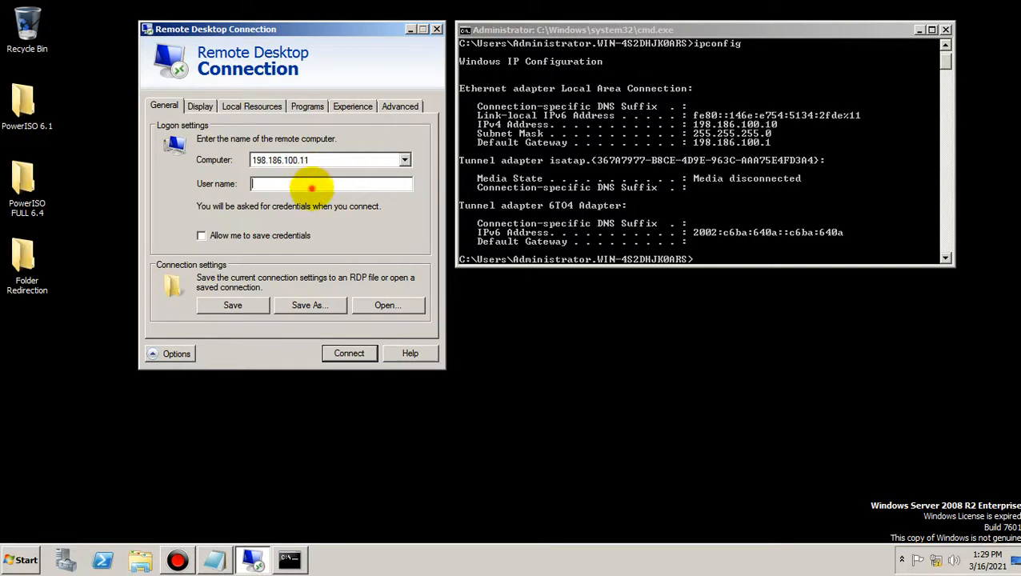
pyautogui.click(312, 186)
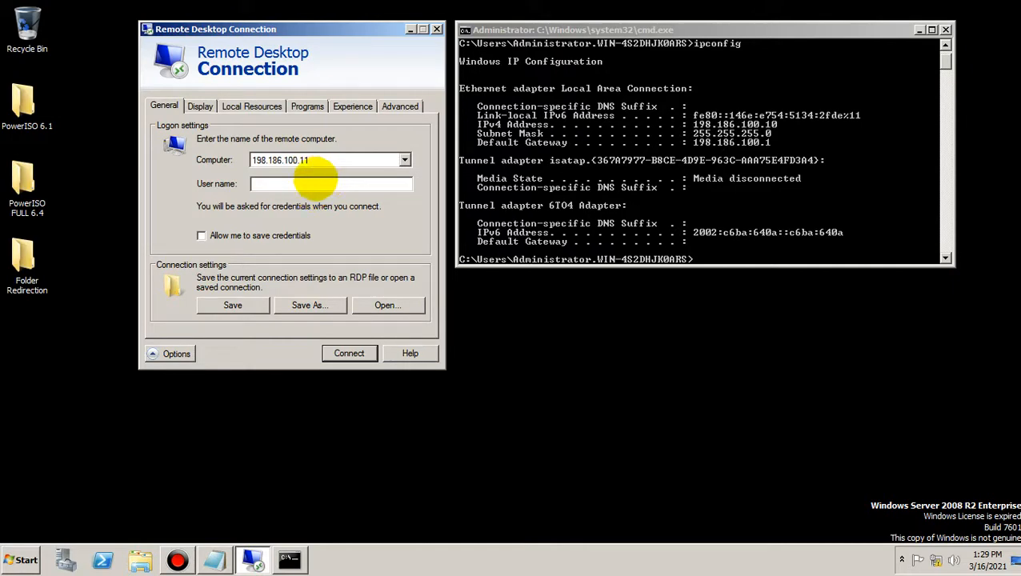
# Look up the current account under User Accounts in Control Panel and close the window.
pyautogui.click(20, 558)
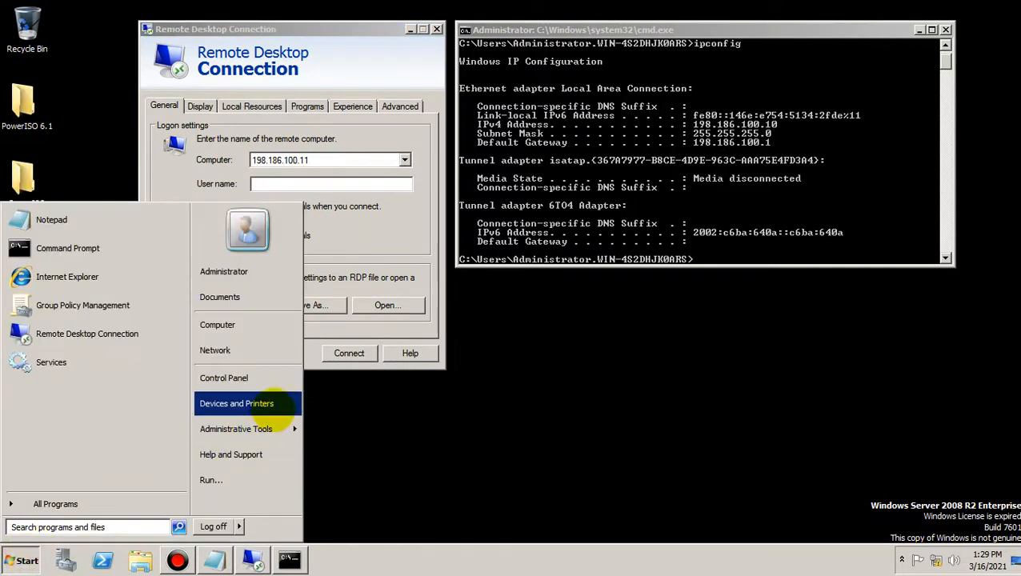
pyautogui.click(272, 379)
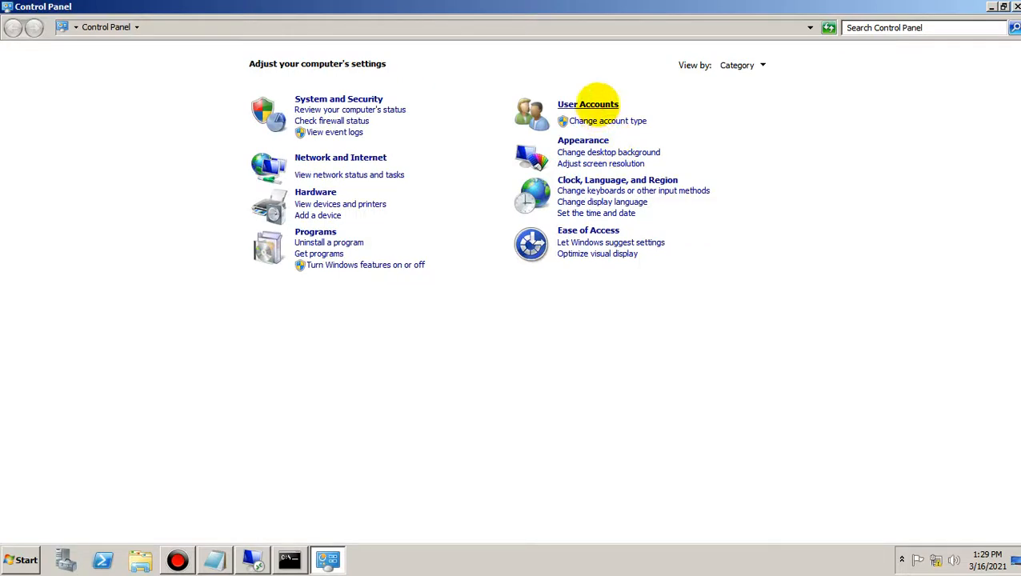
pyautogui.click(596, 102)
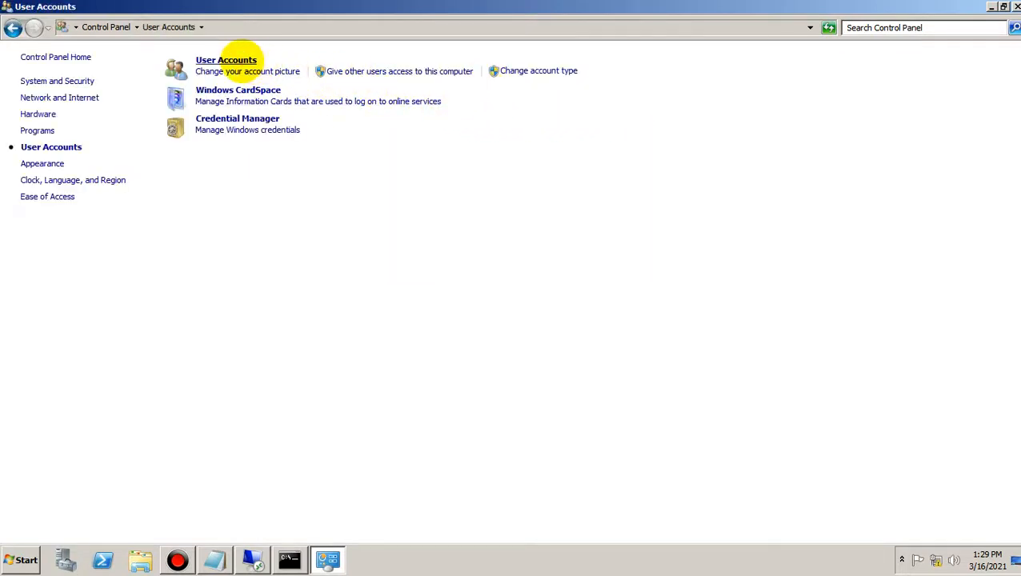
pyautogui.click(244, 62)
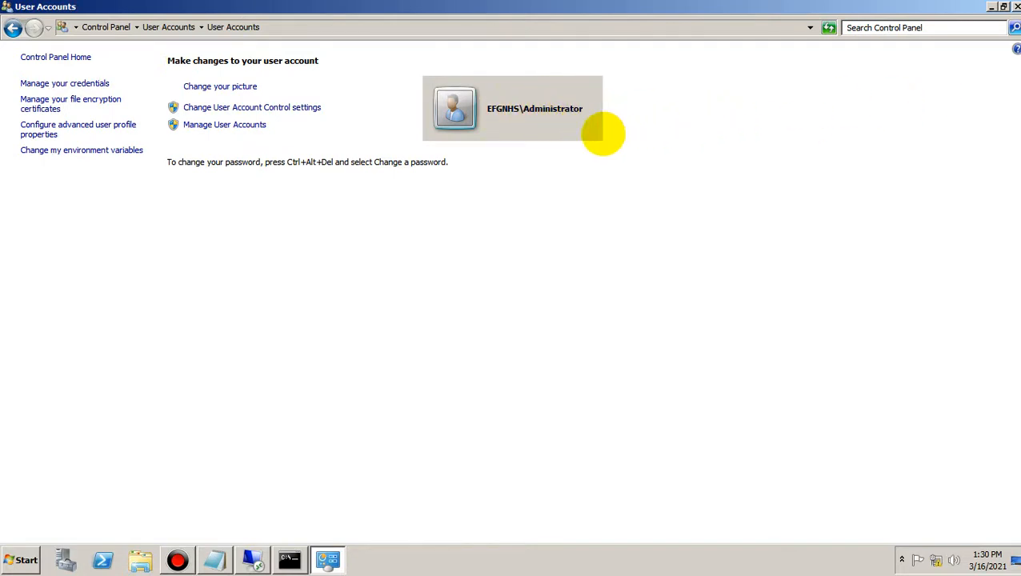
pyautogui.click(1016, 6)
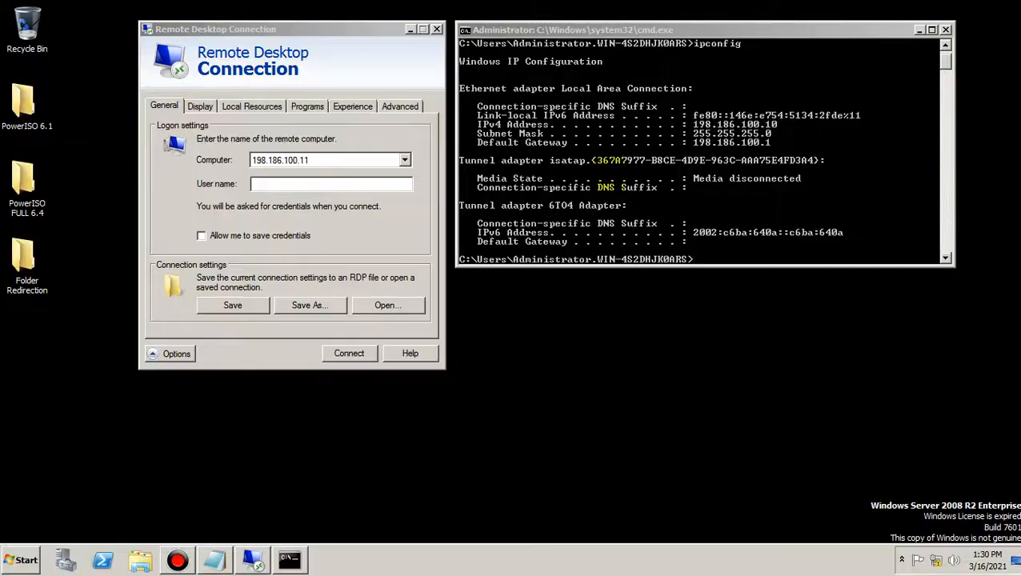
# Enter clientpc as the user name for the remote computer and start the connection to bring up the credentials prompt.
pyautogui.click(339, 187)
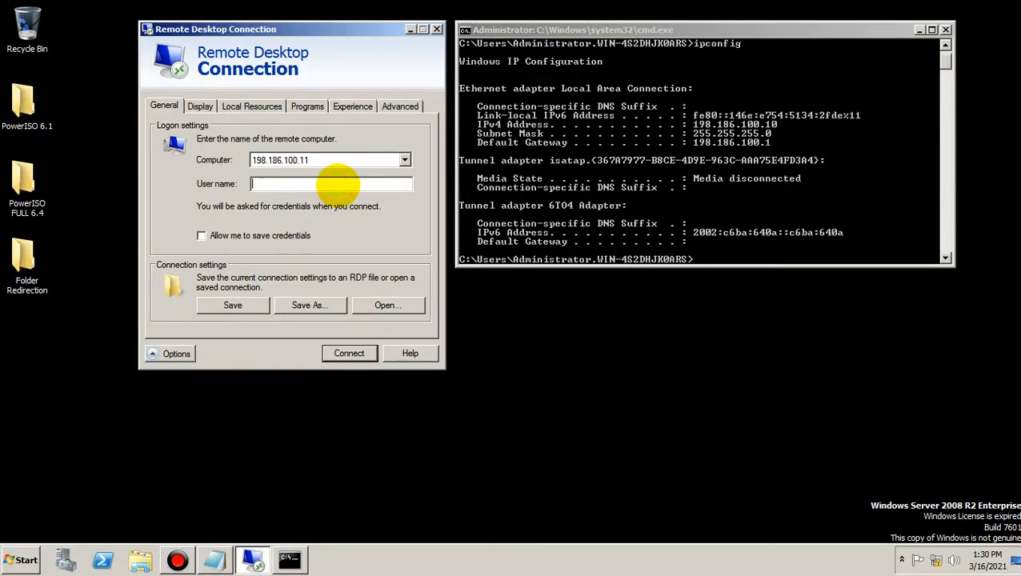
pyautogui.write('client')
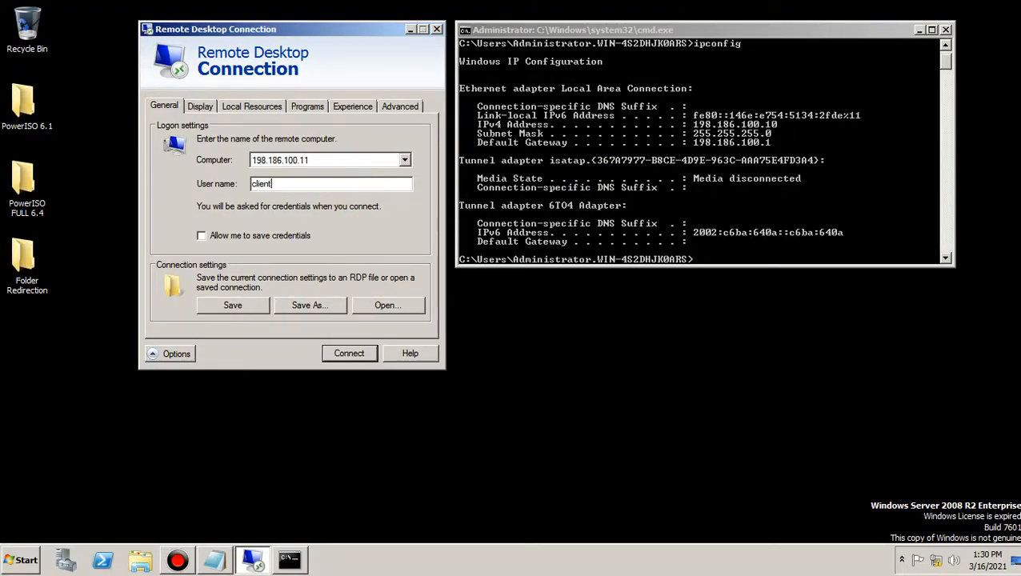
pyautogui.write('pc')
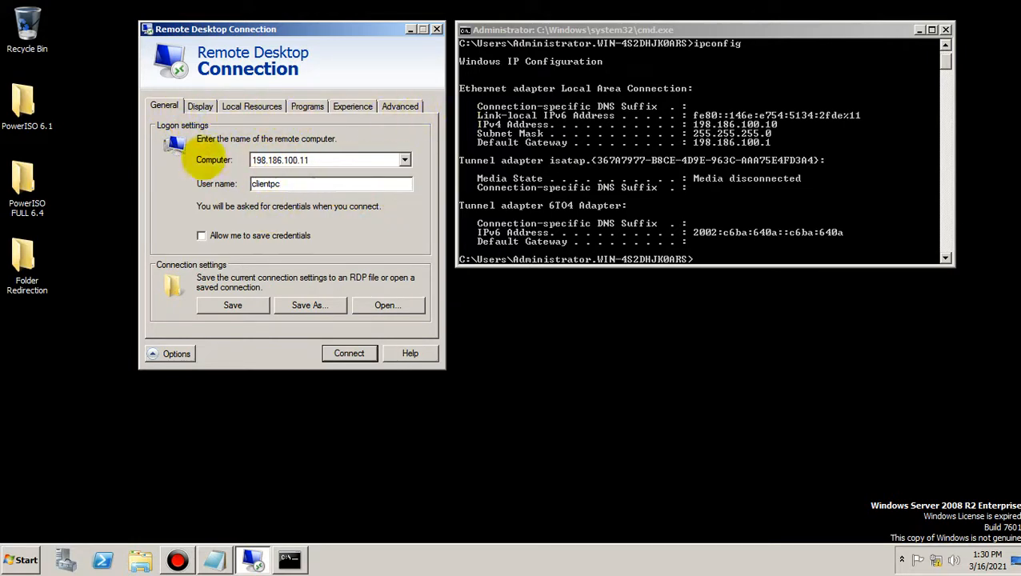
pyautogui.click(164, 106)
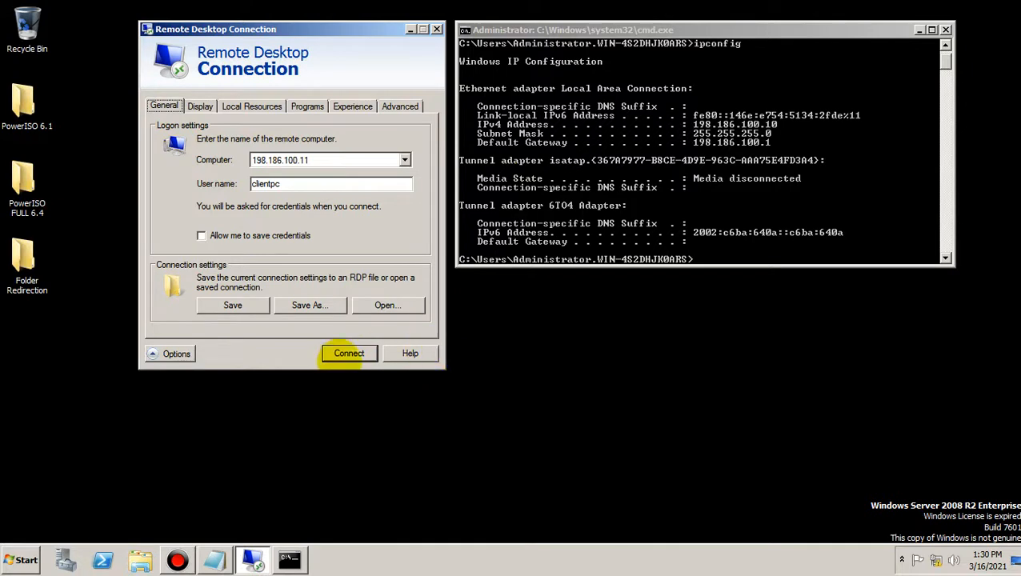
pyautogui.click(346, 353)
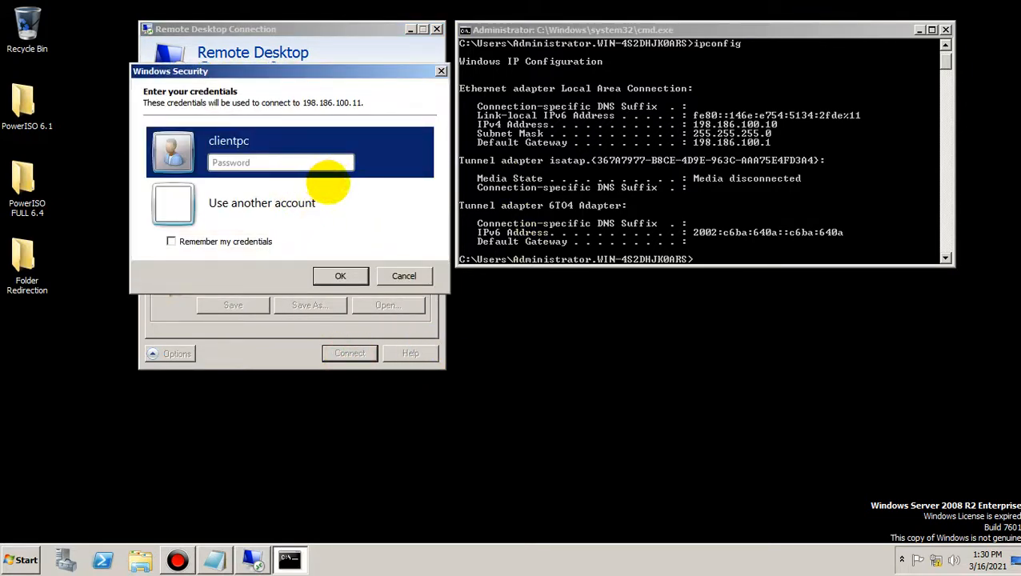
# Cancel the credentials prompt and close both Remote Desktop Connection and the Command Prompt, ending the latter with the exit command.
pyautogui.click(402, 276)
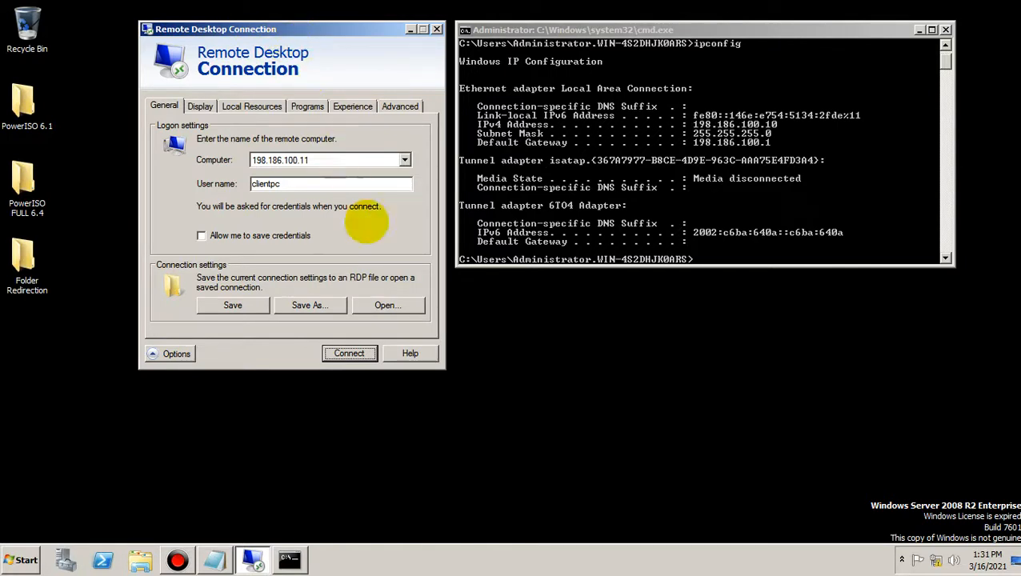
pyautogui.click(437, 30)
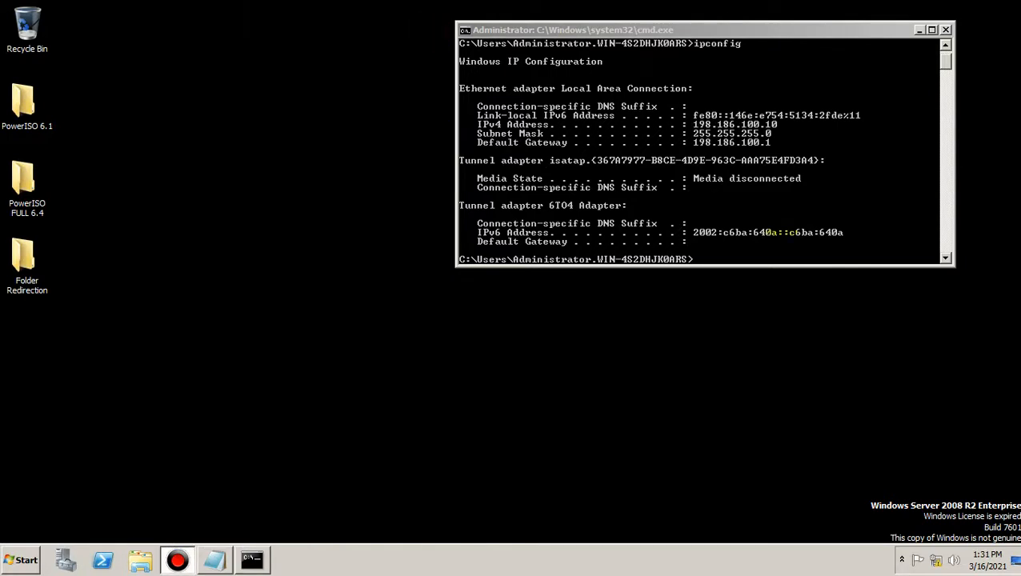
pyautogui.click(741, 256)
pyautogui.write('exi')
pyautogui.write('t')
pyautogui.press('Return')
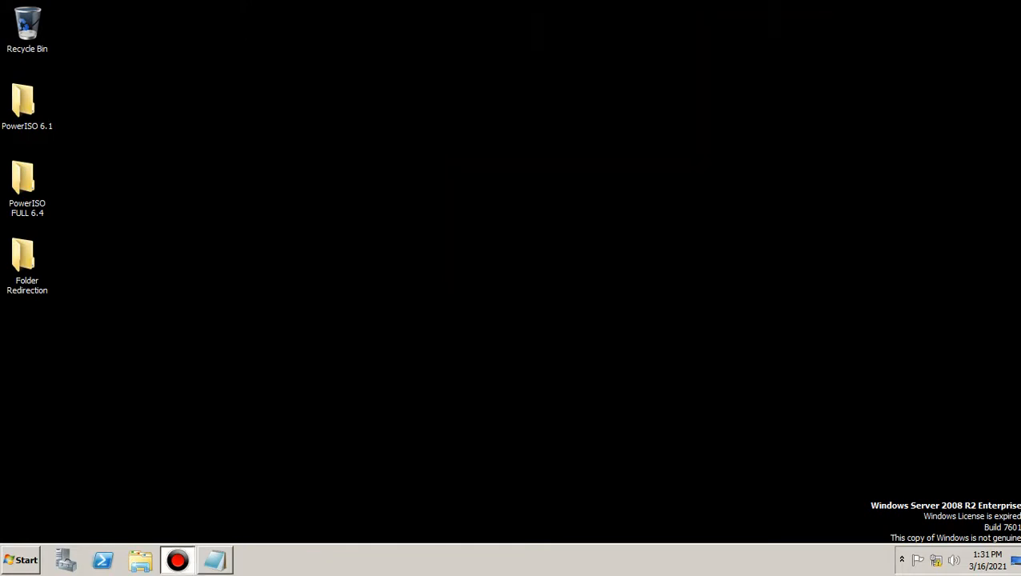